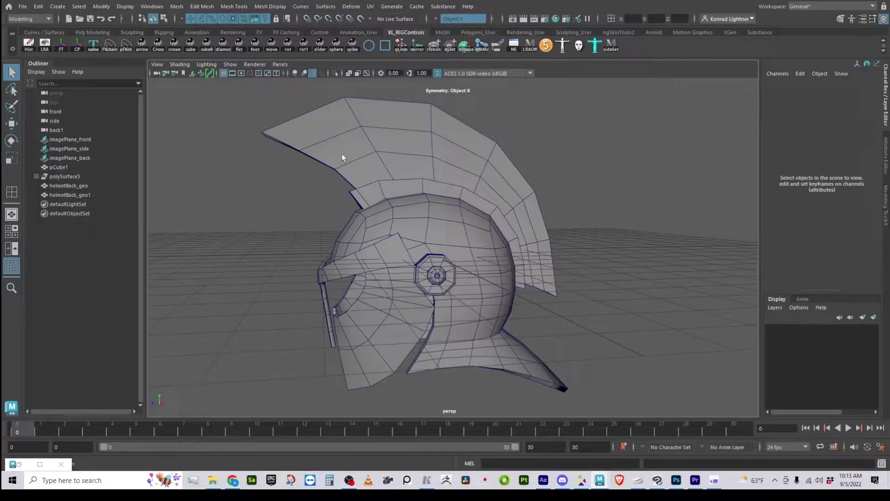
- Slide the diagonal edge loop across the middle of the cheek guard, then select the neighbouring diagonal loop above it
left_click_drag(453, 216, 481, 201, "alt")
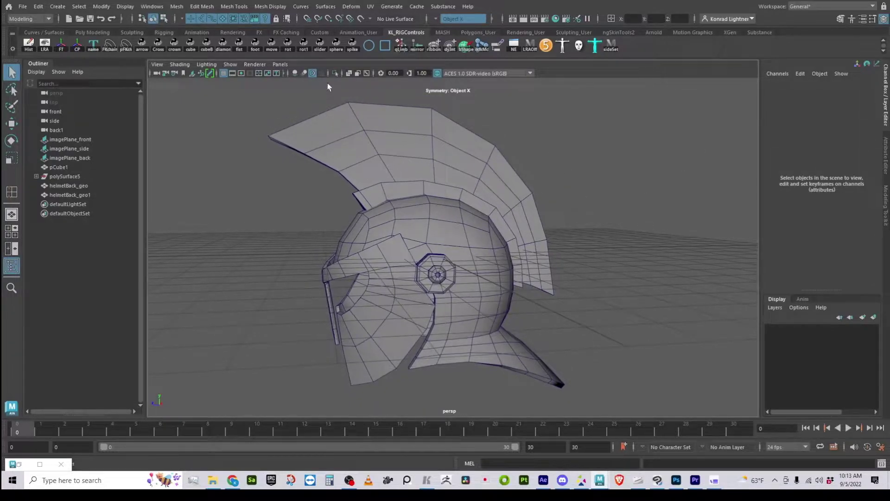
left_click_drag(439, 345, 417, 271, "alt")
scroll(483, 357, "up", 5)
scroll(468, 352, "down", 3)
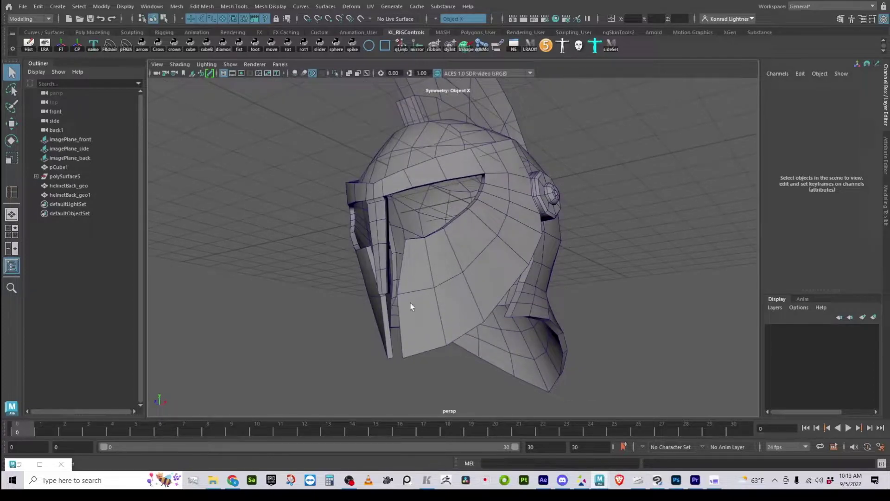
right_click_drag(459, 279, 457, 183)
left_click_drag(457, 183, 443, 312, "alt")
left_click(446, 307)
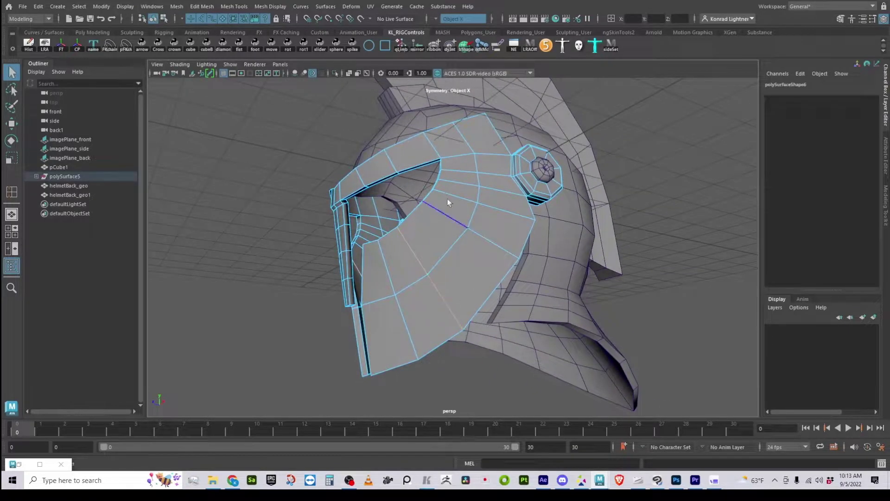
right_click_drag(446, 201, 449, 197, "shift")
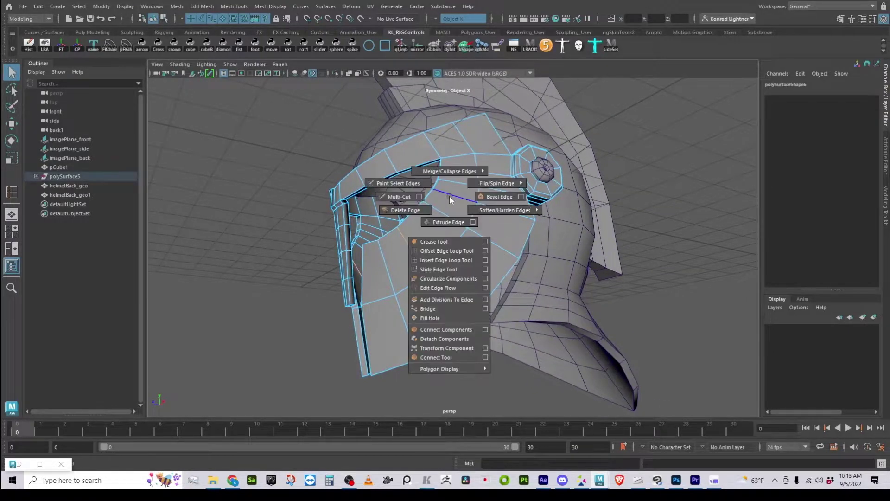
left_click(450, 274)
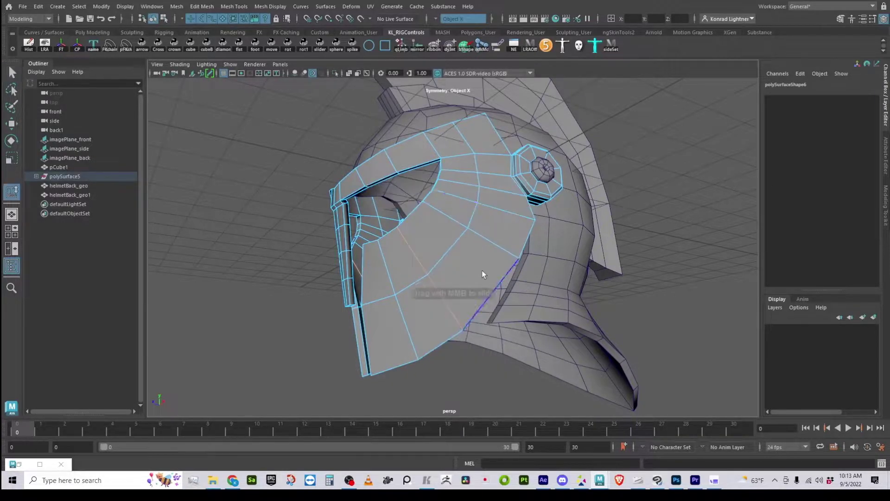
scroll(484, 271, "up", 2)
middle_click_drag(492, 274, 488, 276)
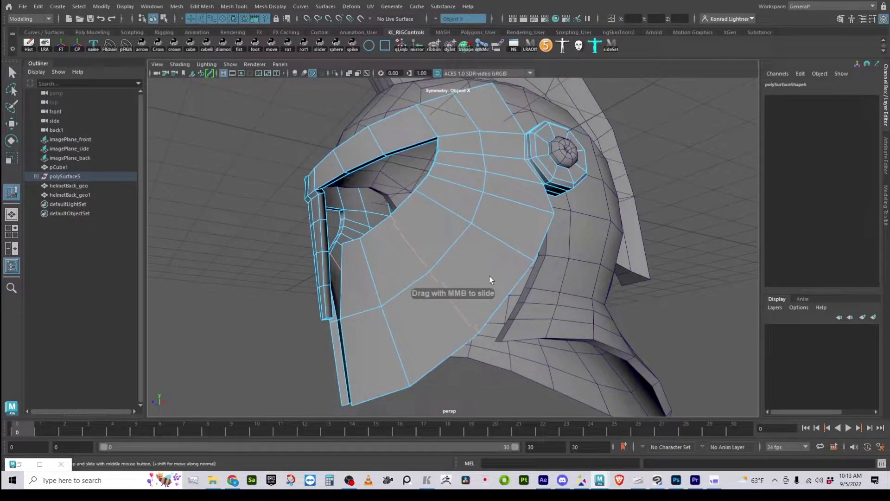
double_click(502, 240)
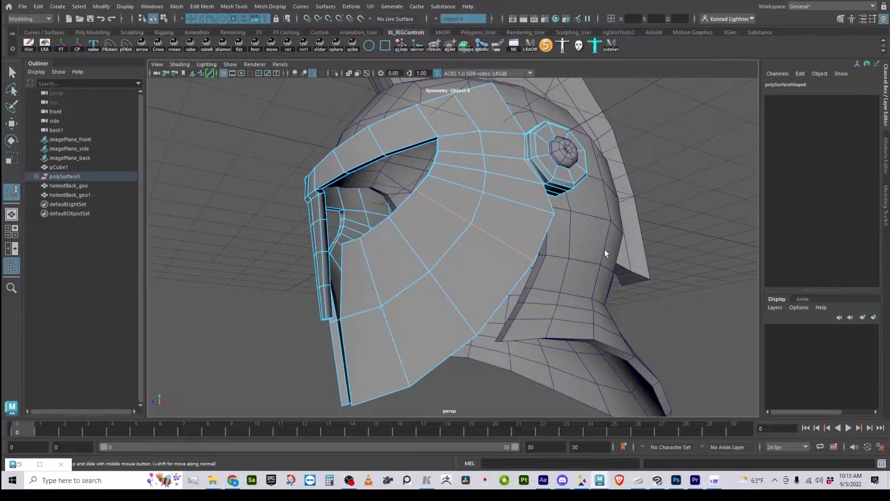
- Switch to the orthographic side -X view in wireframe display, framed on the cheek guard and its reference image
left_click_drag(597, 257, 533, 320, "alt")
left_click(280, 64)
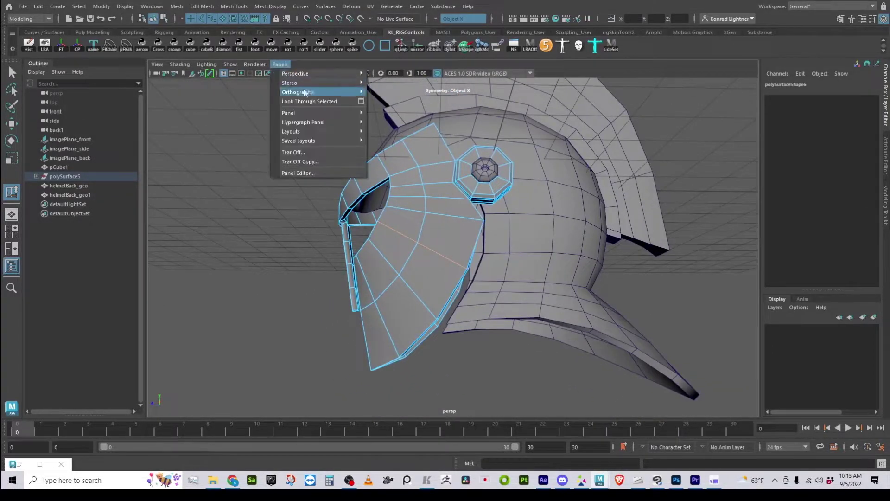
mouse_move(304, 92)
left_click(402, 111)
right_click_drag(352, 279, 378, 363, "alt")
key("4")
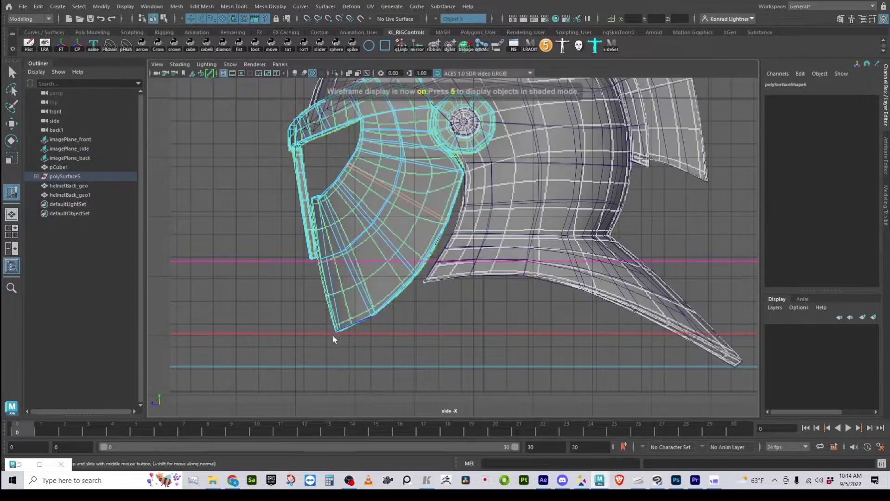
right_click_drag(332, 337, 561, 360, "alt")
middle_click_drag(469, 267, 545, 360, "alt")
right_click_drag(545, 360, 616, 367, "alt")
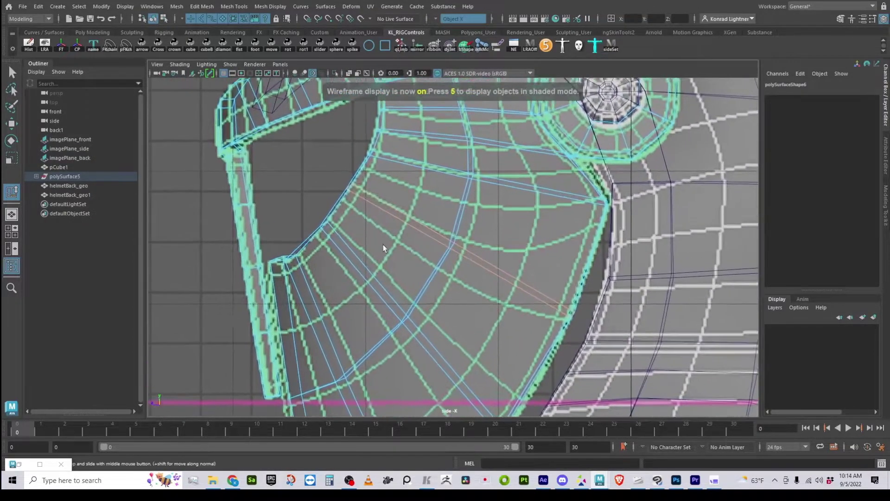
- Reposition the vertices along the cheek guard's eye opening to follow the reference wireframe
right_click_drag(325, 204, 314, 205)
left_click(323, 226)
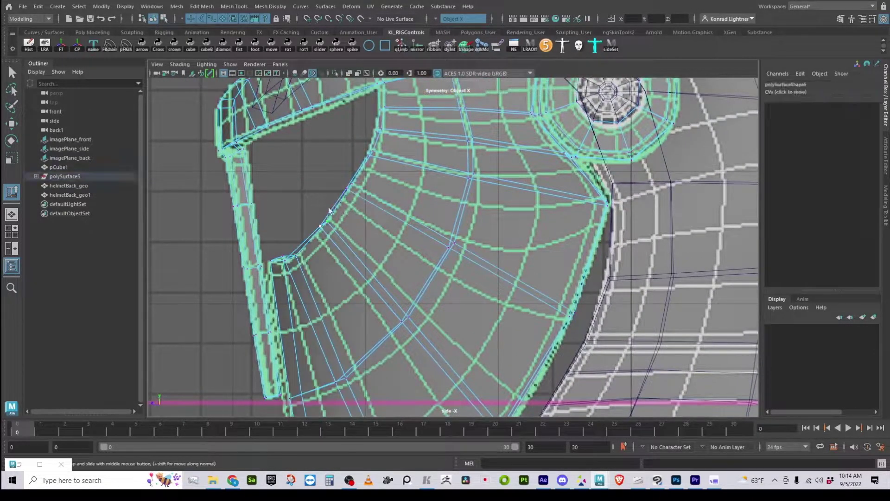
key("w")
left_click_drag(325, 182, 325, 183)
left_click_drag(334, 162, 309, 187)
scroll(309, 187, "down", 10)
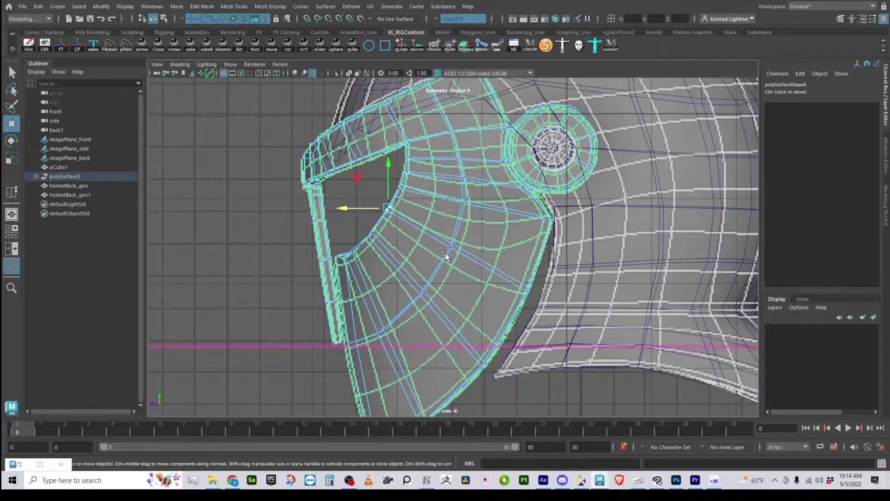
- Select the crest pCube1 and insert two edge loops across its front and top segments, following the reference
right_click_drag(446, 242, 468, 223)
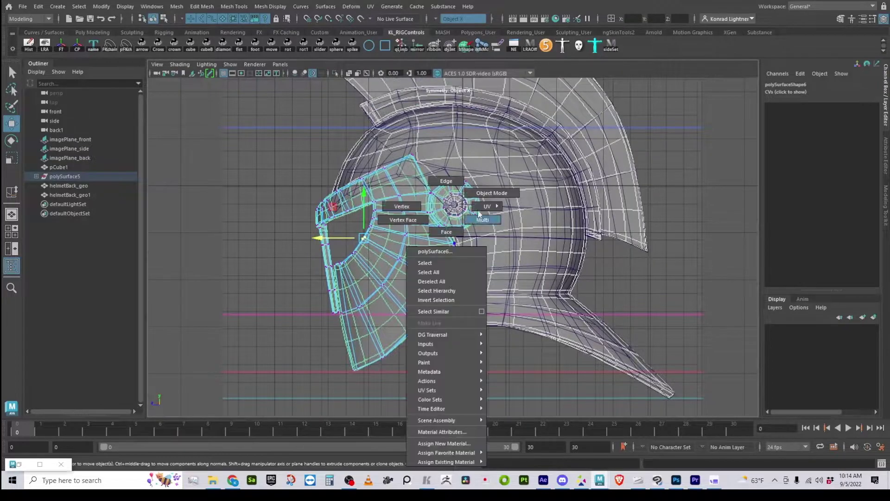
scroll(455, 349, "up", 5)
scroll(417, 356, "down", 4)
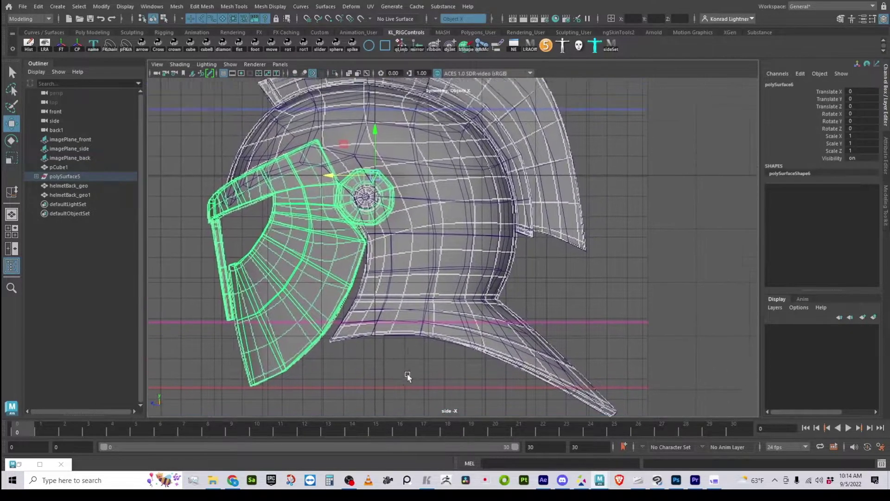
scroll(312, 208, "up", 3)
left_click(296, 217)
scroll(249, 233, "up", 2)
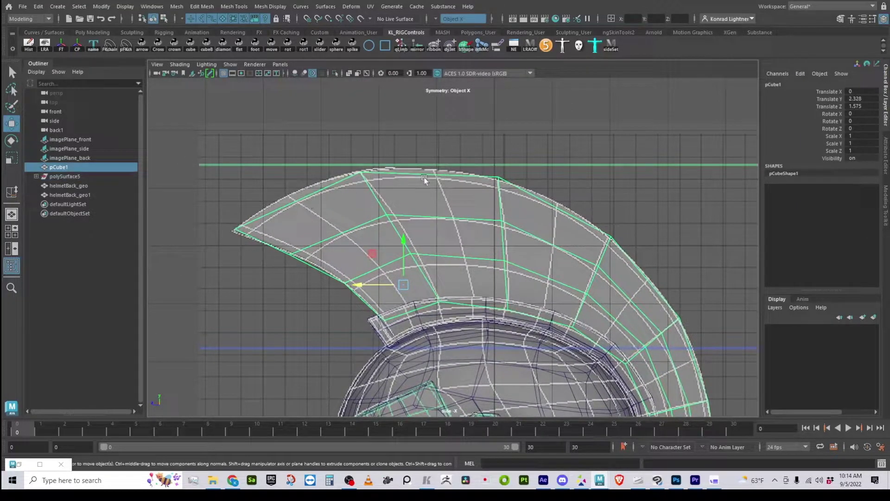
scroll(619, 268, "down", 3)
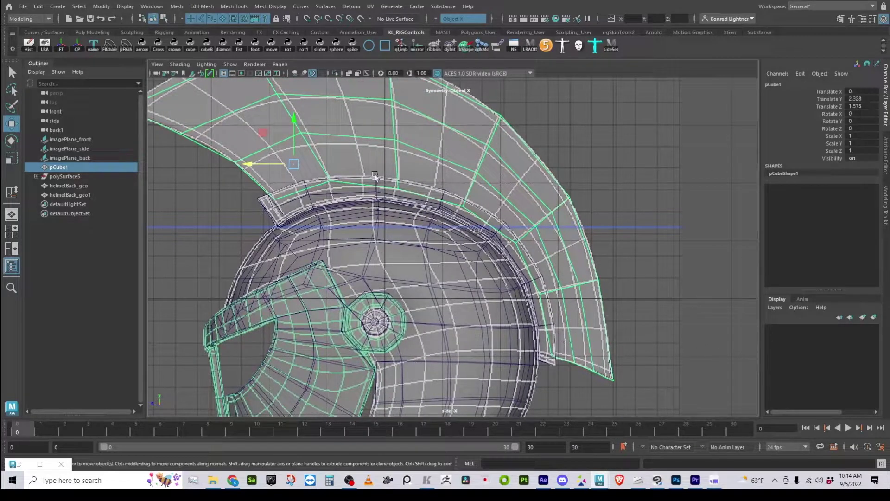
scroll(374, 176, "down", 3)
scroll(540, 118, "up", 5)
right_click(541, 122, "shift")
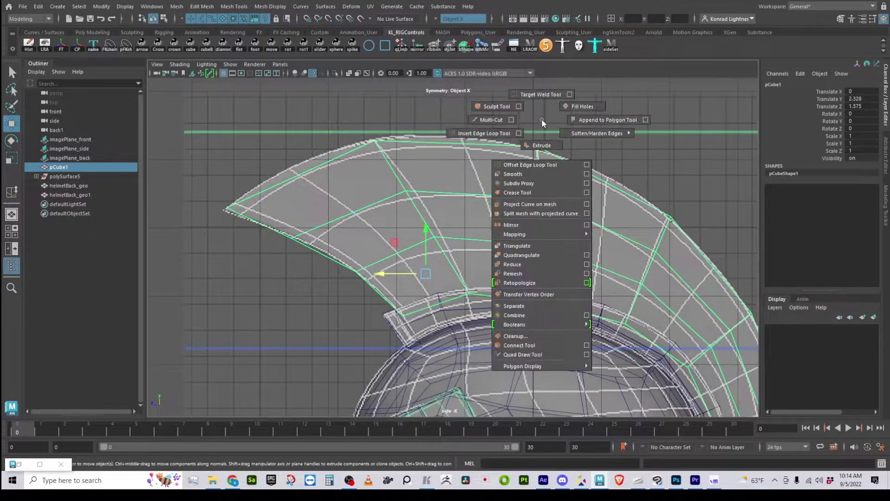
left_click(484, 133)
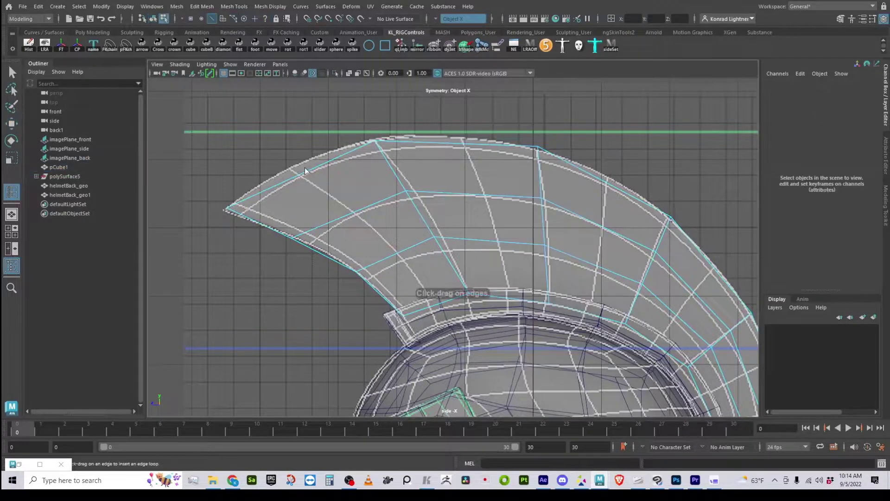
left_click(304, 175)
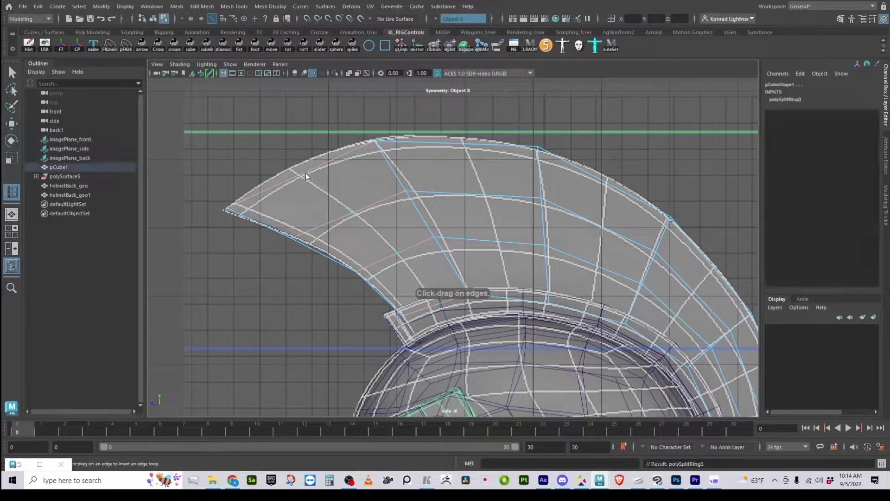
left_click(465, 159)
- Insert four more edge loops across the crest's rear segments to match the reference, and return to object selection
scroll(456, 177, "up", 2)
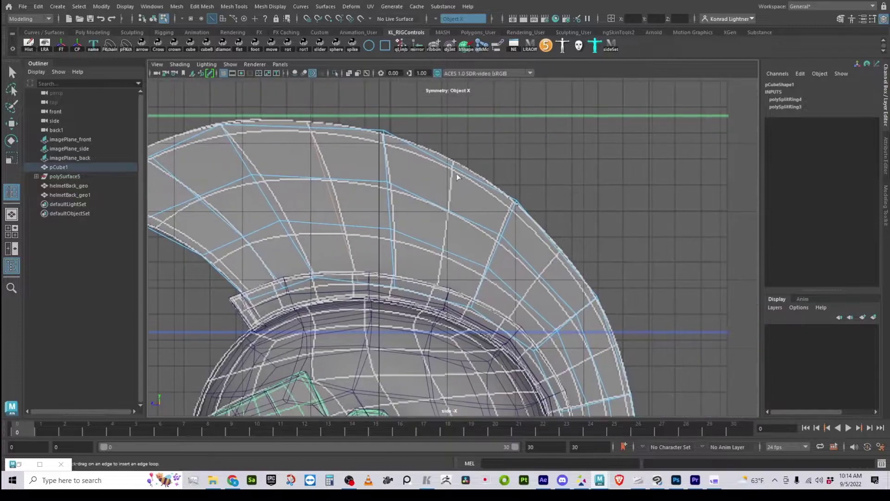
left_click(455, 172)
scroll(450, 183, "up", 2)
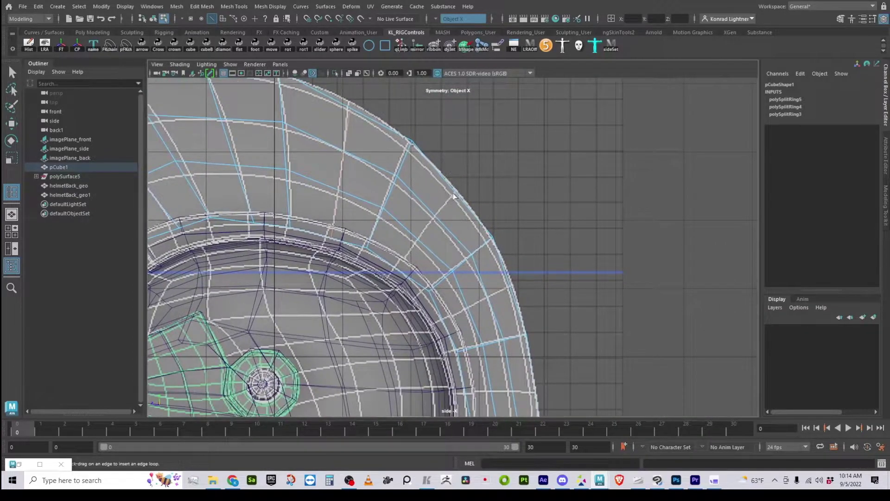
left_click(454, 196)
middle_click_drag(453, 197, 391, 116, "alt")
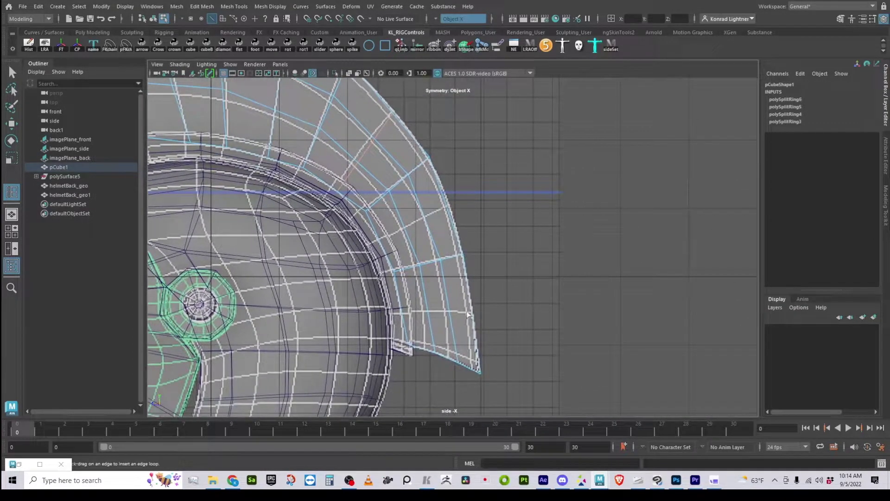
middle_click_drag(470, 316, 449, 284, "alt")
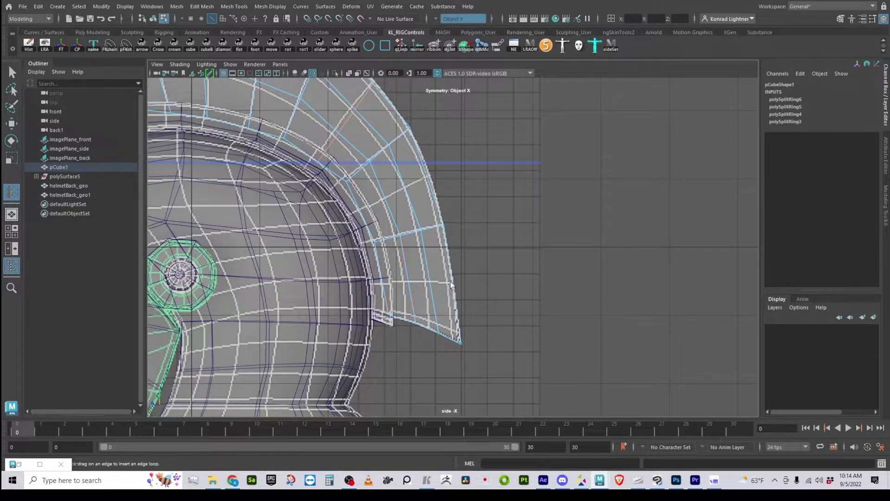
left_click(452, 285)
middle_click_drag(372, 206, 397, 246, "alt")
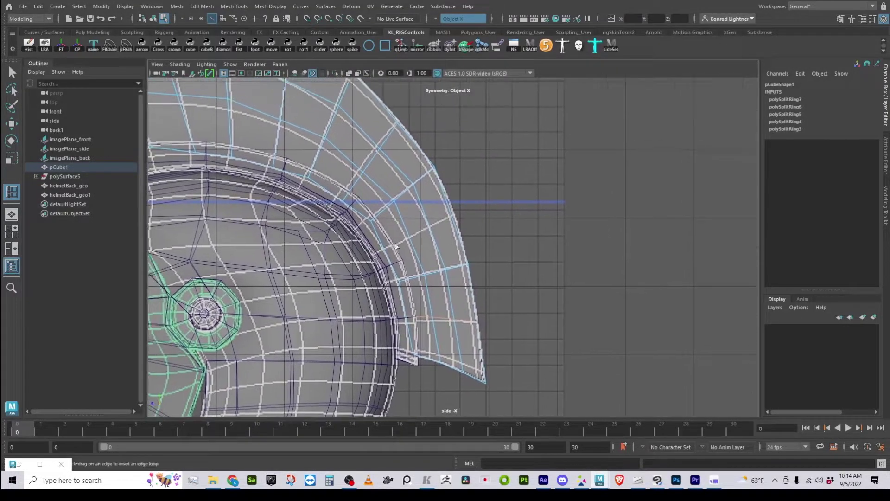
left_click(452, 217)
key("w")
mouse_move(462, 132)
right_mouse_down()
mouse_move(444, 148)
mouse_move(461, 135)
right_mouse_up()
right_click_drag(396, 122, 433, 103)
- Select the inner edges of the crest's foremost new loop and move them up and forward onto the reference line
middle_click_drag(295, 173, 613, 308, "alt")
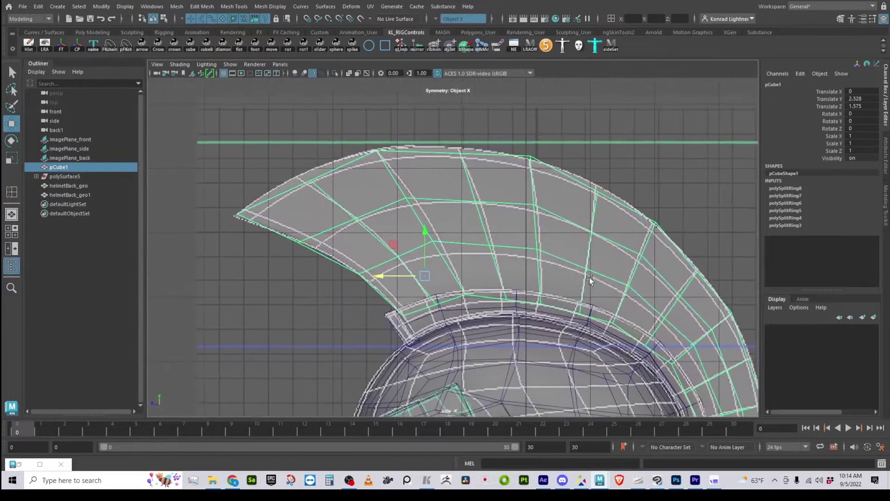
right_click_drag(330, 187, 314, 156)
left_click(330, 196)
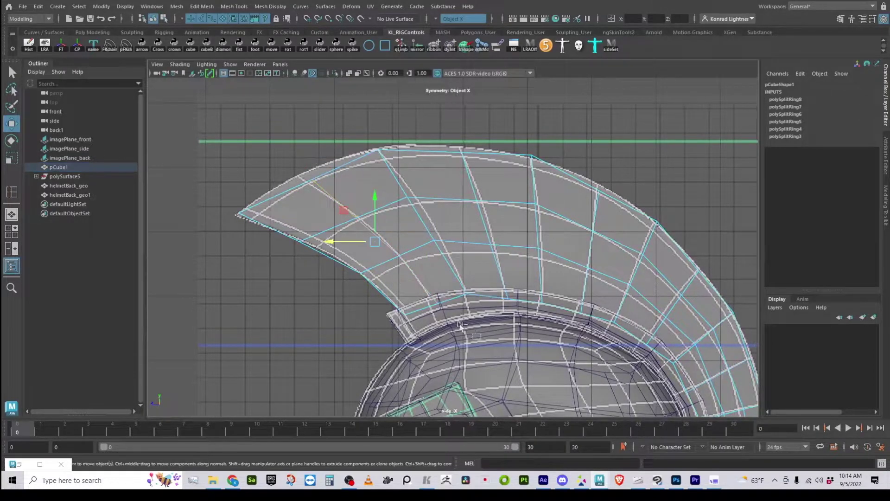
left_click_drag(355, 217, 350, 212)
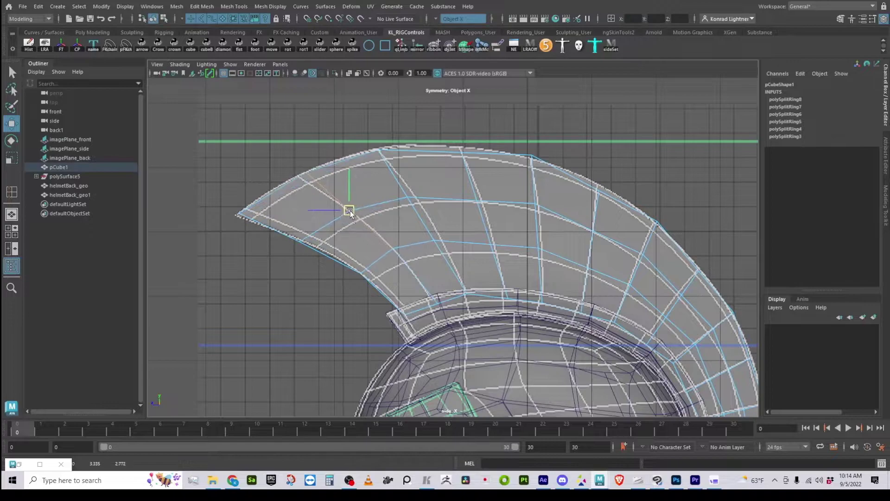
middle_click_drag(490, 270, 393, 261, "alt")
key("ctrl+z")
left_click(315, 277, "shift")
left_click_drag(278, 246, 274, 237)
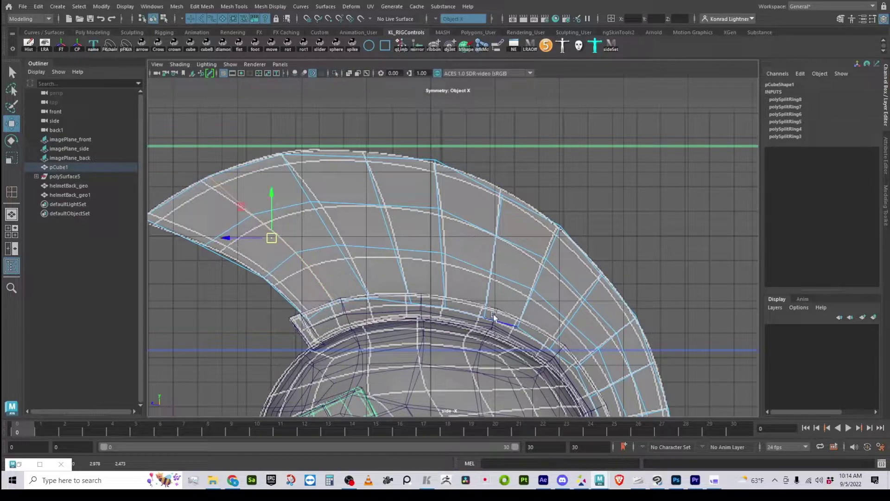
- Move the vertices at the front of the crest's lower rim to line up with the reference wireframe
right_click(318, 249)
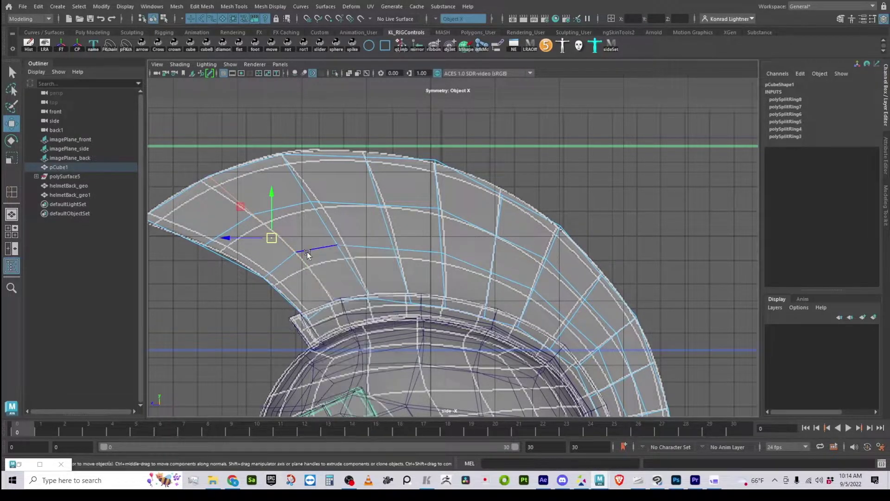
scroll(307, 249, "up", 3)
scroll(305, 257, "up", 2)
right_click_drag(338, 223, 290, 218)
scroll(371, 269, "up", 2)
left_click_drag(366, 260, 401, 304)
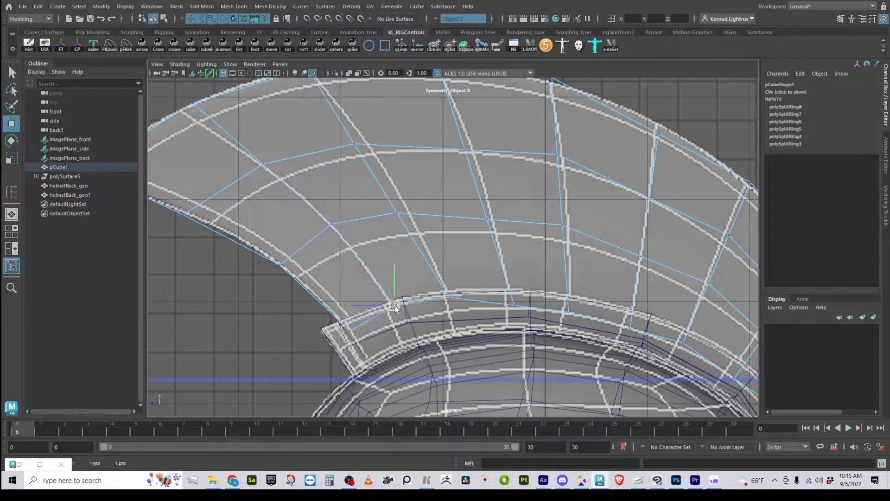
middle_click_drag(441, 310, 402, 305, "alt")
left_click_drag(358, 306, 412, 300)
- Select the upper inner edges of the new loop at the crest's top and raise them slightly towards the reference
middle_click_drag(448, 188, 392, 231, "alt")
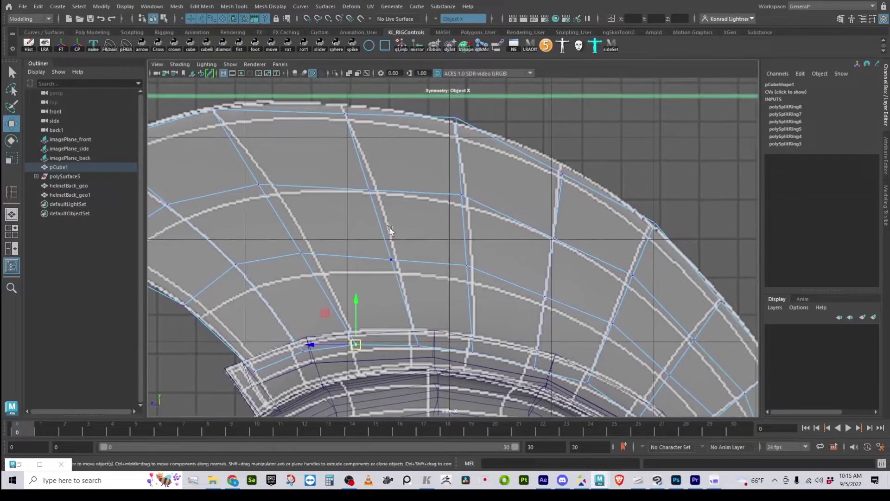
right_click_drag(380, 228, 338, 205)
left_click(378, 204)
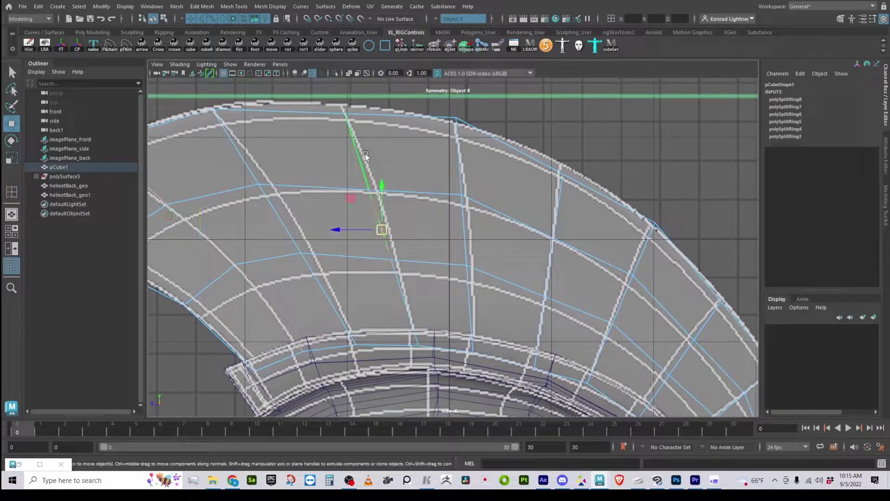
left_click(368, 186)
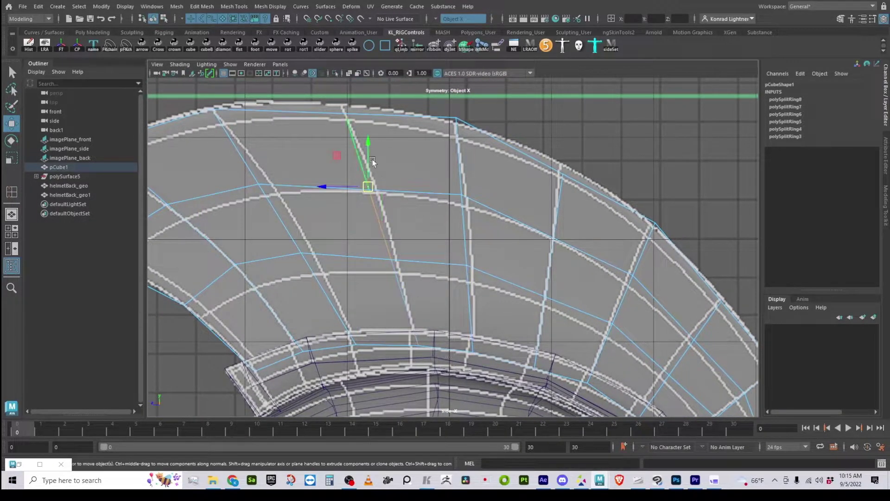
left_click_drag(368, 154, 366, 146)
- Select the inner edges of the next inserted loop behind the crest's top and shift them slightly upward and backward
middle_click_drag(565, 302, 358, 275, "alt")
left_click(401, 265)
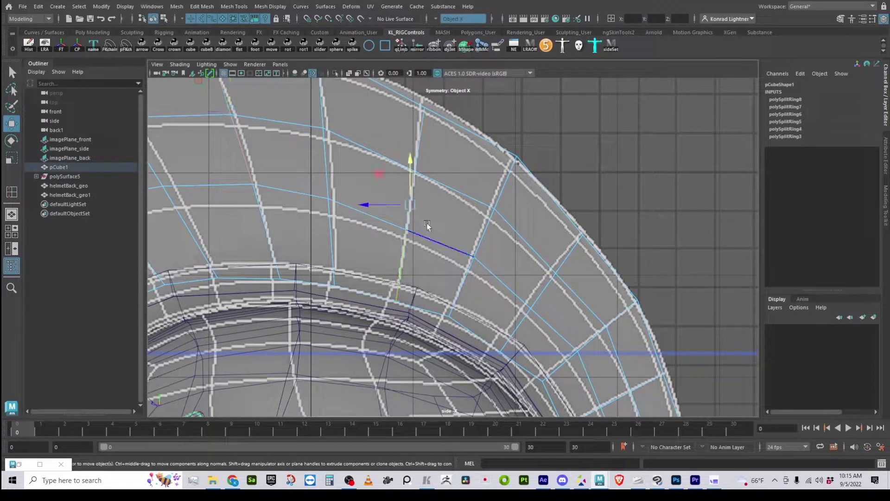
left_click(415, 157)
left_click_drag(415, 157, 418, 153)
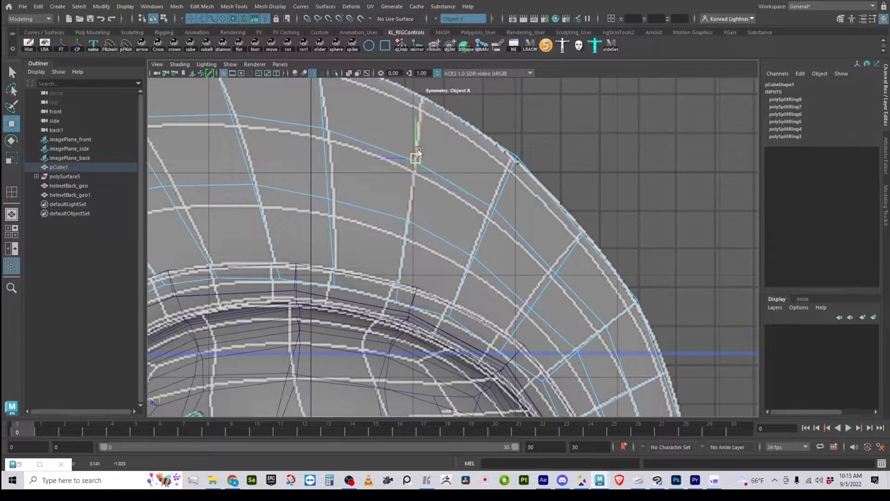
- Select the inner edge of a loop on the crest's rear curve and nudge it slightly upward onto the reference line
middle_click_drag(440, 211, 333, 118, "alt")
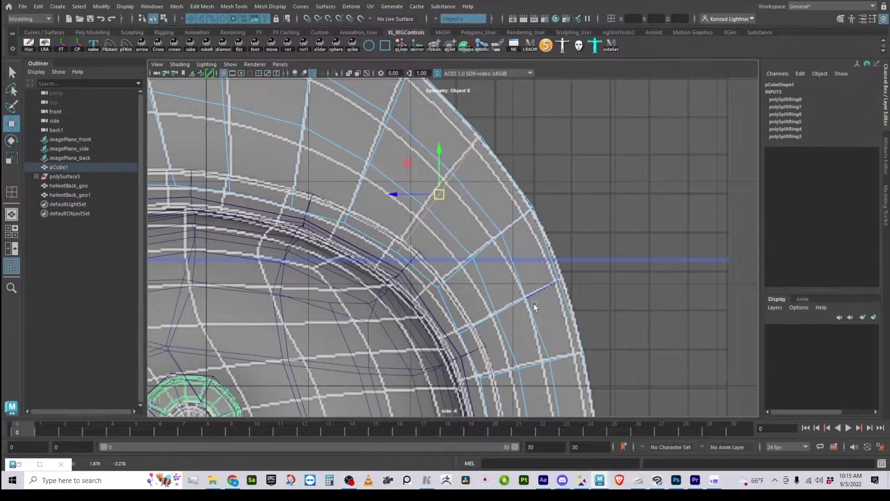
middle_click_drag(513, 340, 436, 264, "alt")
left_click(434, 238)
left_click_drag(434, 237, 434, 234)
middle_click_drag(435, 234, 392, 130, "alt")
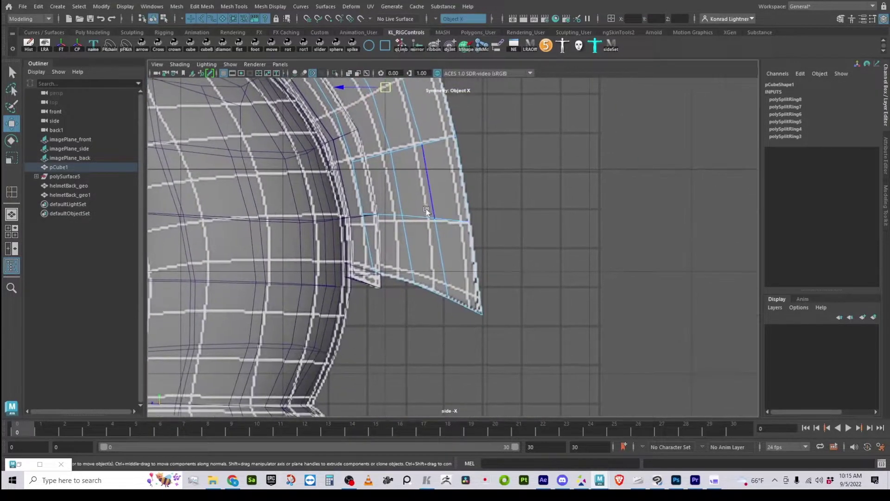
middle_click_drag(433, 241, 445, 298, "alt")
scroll(445, 298, "down", 8)
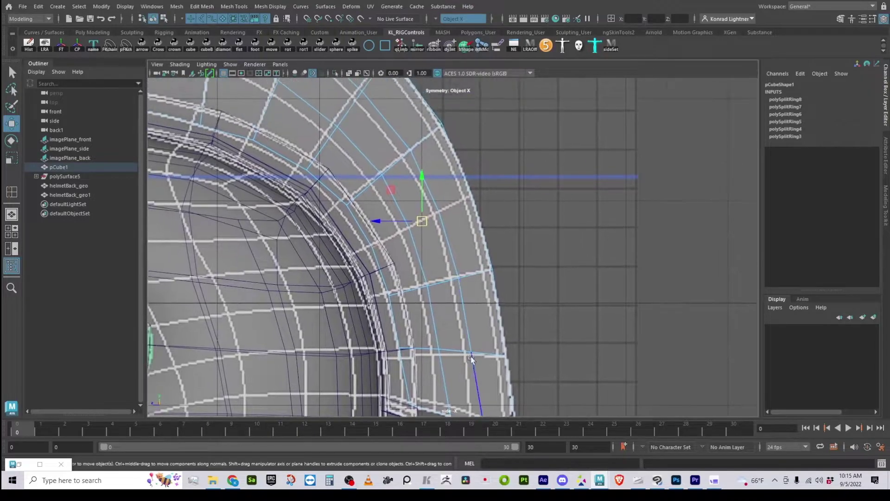
- Check the crest's upper rear loops against the reference wireframe and return to selecting the crest as a whole object
right_click_drag(443, 227, 523, 171)
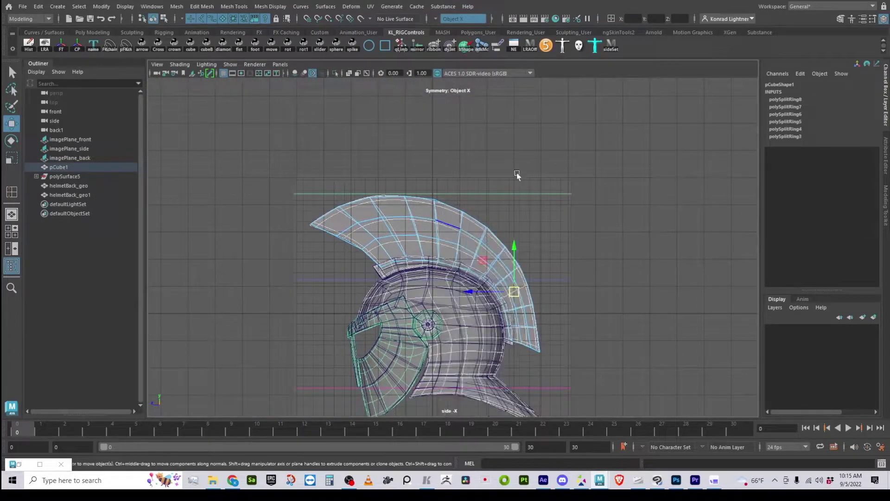
right_click_drag(431, 203, 436, 197)
scroll(440, 185, "up", 6)
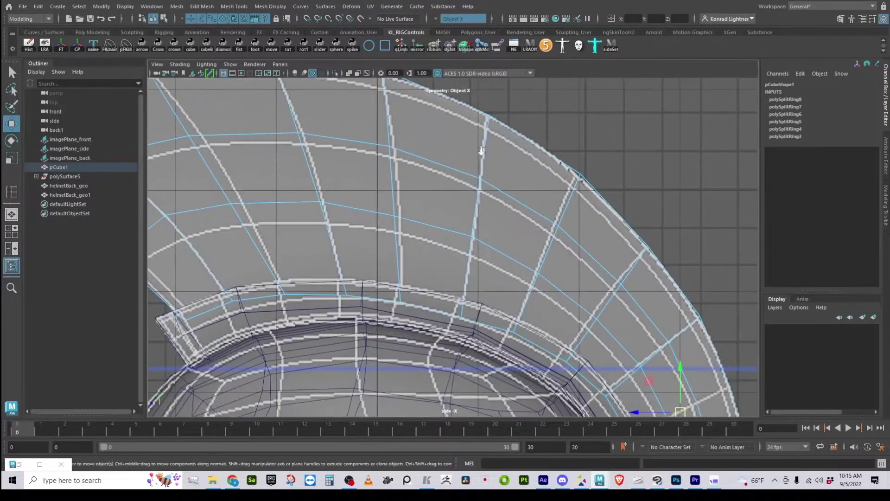
middle_click_drag(443, 183, 475, 244, "alt")
right_click_drag(408, 139, 387, 113)
left_click_drag(381, 103, 440, 150)
scroll(524, 221, "down", 3)
right_click(486, 208)
right_click(488, 204)
right_click_drag(489, 205, 515, 197)
scroll(476, 226, "down", 3)
left_click_drag(476, 226, 403, 123, "alt")
- Switch to the shaded perspective view and examine the crest's thickness from behind and from the front
left_click(280, 64)
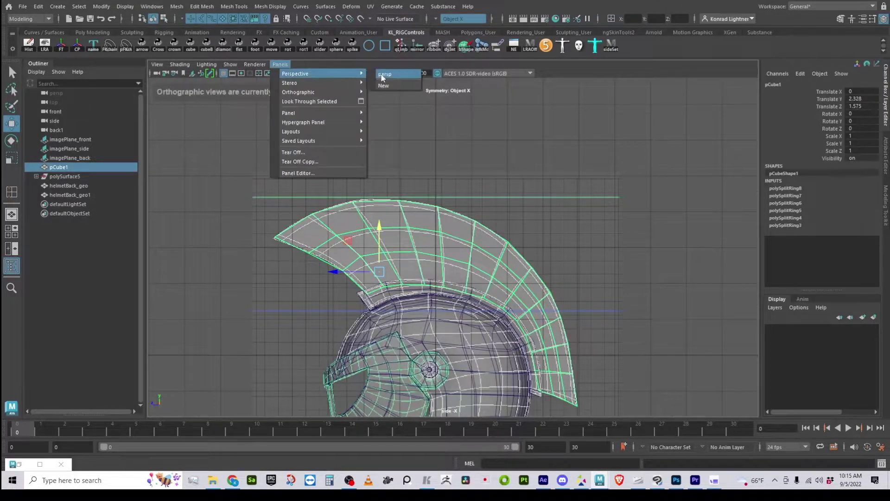
left_click(384, 74)
left_click_drag(464, 208, 500, 312, "alt")
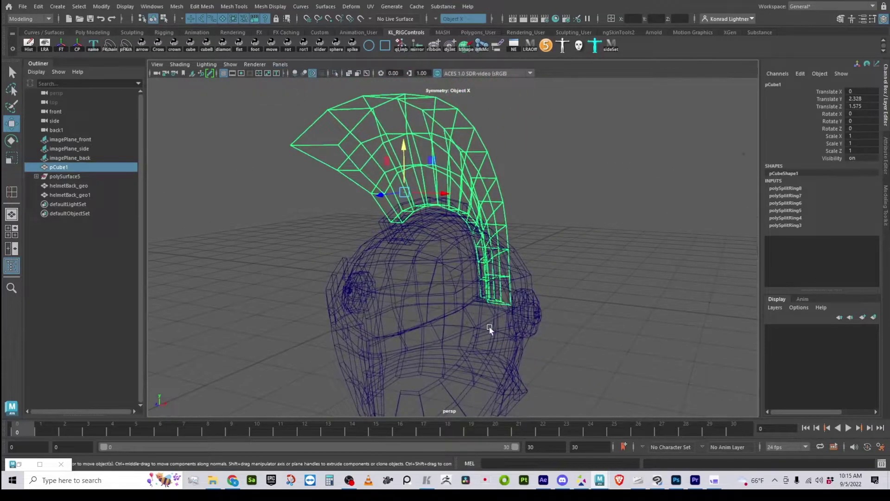
key("5")
mouse_move(555, 323)
left_mouse_down("alt")
mouse_move(562, 330)
mouse_move(588, 308)
mouse_move(657, 314)
mouse_move(383, 323)
mouse_move(499, 182)
left_mouse_up("alt")
left_click_drag(500, 240, 468, 237, "alt")
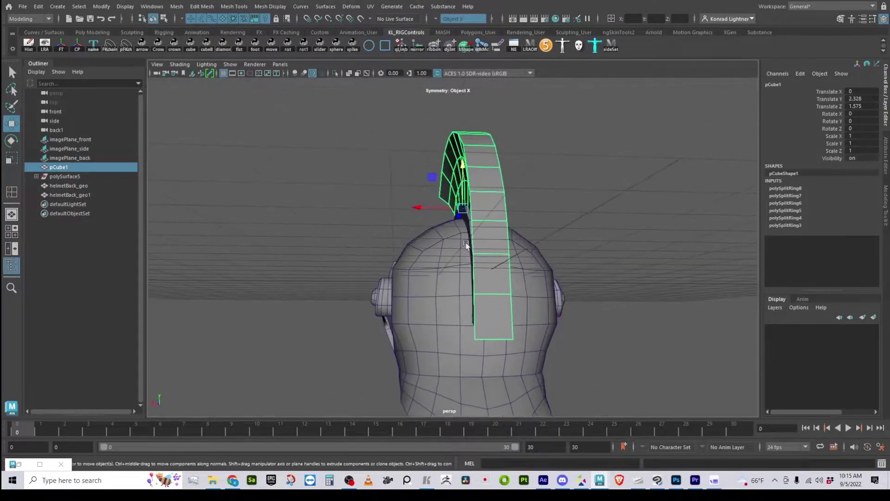
left_click_drag(459, 151, 585, 299, "alt")
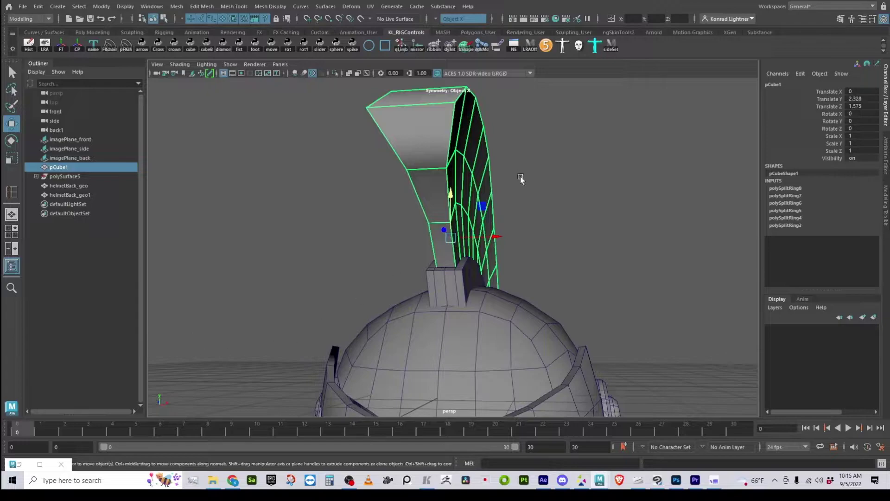
- Insert one centred edge loop lengthwise around the crest, using the Insert Edge Loop tool's Multiple edge loops option set to 1
right_click_drag(543, 178, 519, 190, "shift")
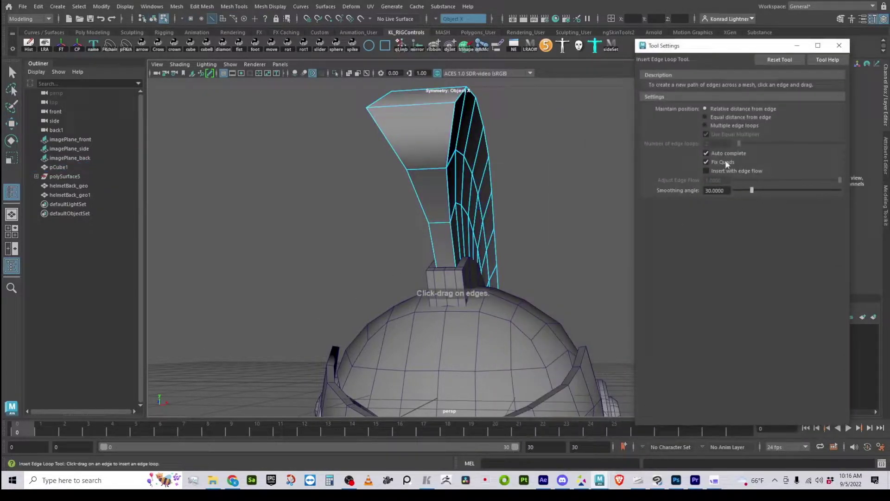
left_click(705, 125)
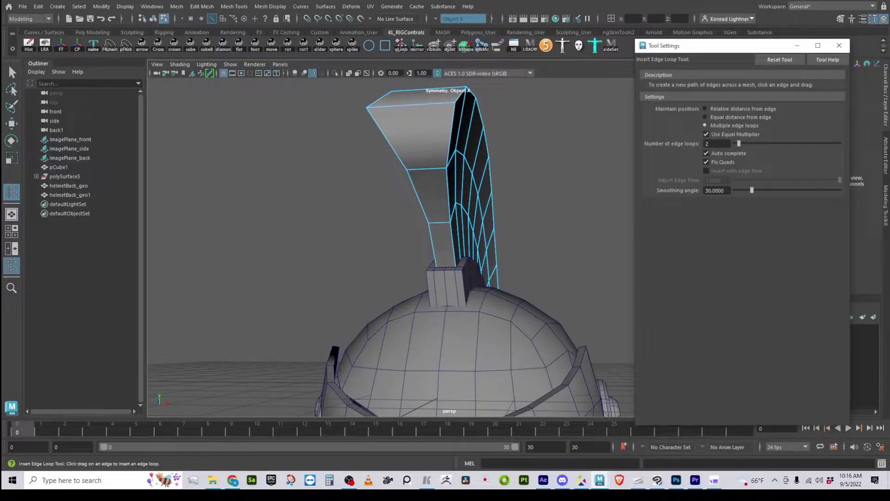
type("1")
key("Return")
left_click_drag(585, 234, 398, 177, "alt")
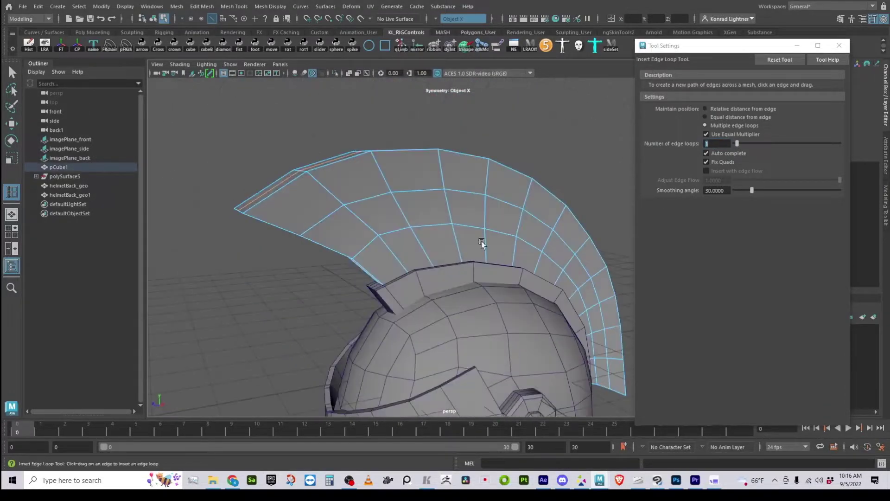
key("w")
key("F8")
- Select the cheek guard edge running back from the eye opening, activate the Slide Edge tool on it, and return to object selection
left_click_drag(464, 258, 413, 252, "alt")
right_click_drag(413, 253, 478, 291, "alt")
left_click_drag(479, 291, 501, 270, "alt")
right_click_drag(500, 271, 463, 275, "alt")
right_click_drag(413, 201, 397, 192)
double_click(397, 193)
left_click_drag(544, 268, 483, 183, "ctrl")
left_click_drag(484, 215, 555, 231, "alt")
right_click_drag(554, 229, 552, 243, "shift")
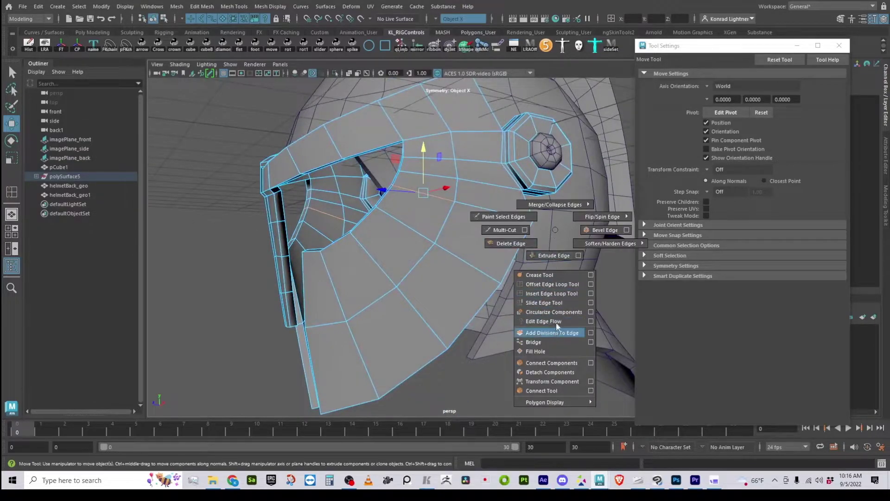
right_click_drag(557, 329, 544, 303, "shift")
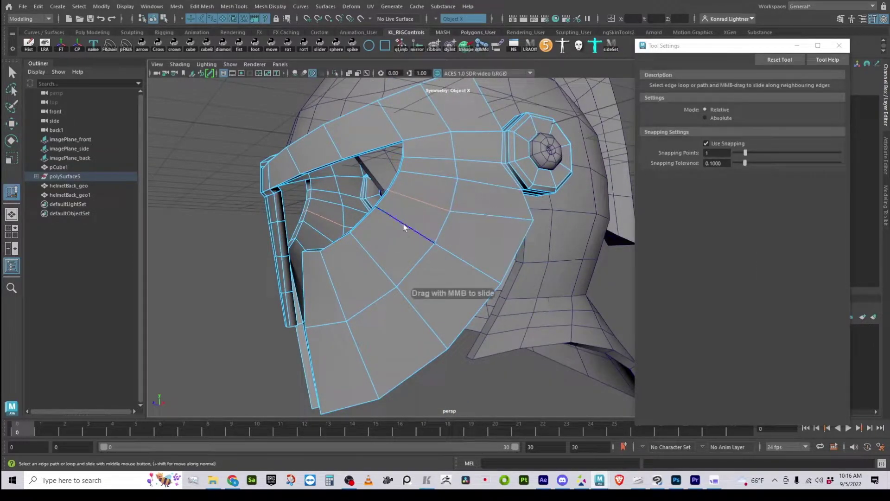
left_click_drag(485, 217, 470, 185, "alt")
right_click_drag(470, 184, 509, 179)
- Expand the polySurface5 group and rename its face mask mesh as mask_lo_geo
left_click_drag(510, 179, 514, 306, "alt")
right_click_drag(492, 318, 408, 312, "alt")
left_click_drag(407, 312, 482, 311, "alt")
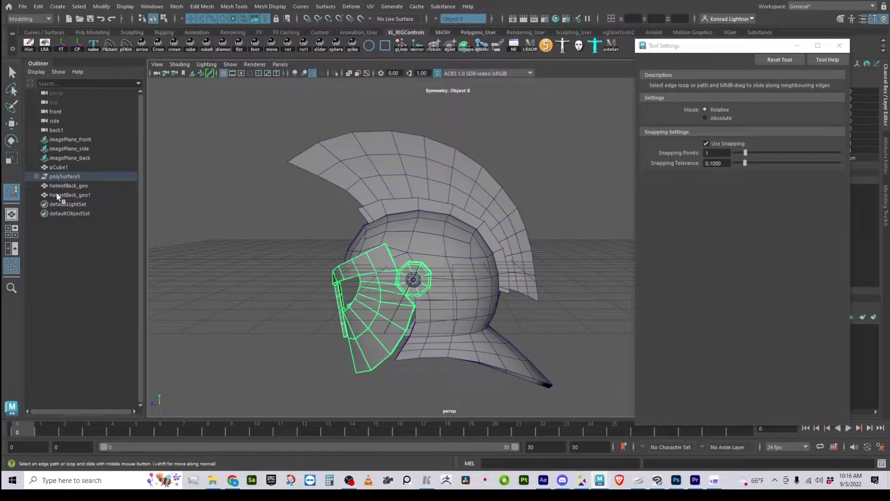
left_click(36, 176)
double_click(74, 190)
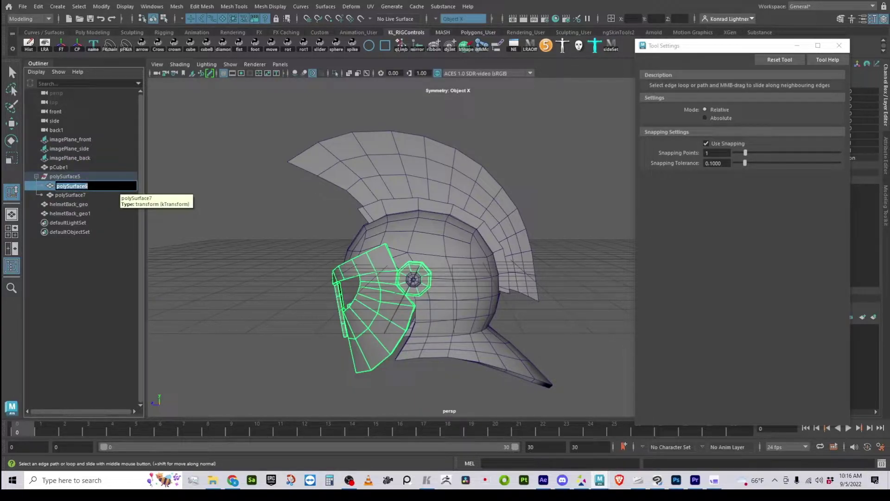
type("mas")
type("k_lo_geo")
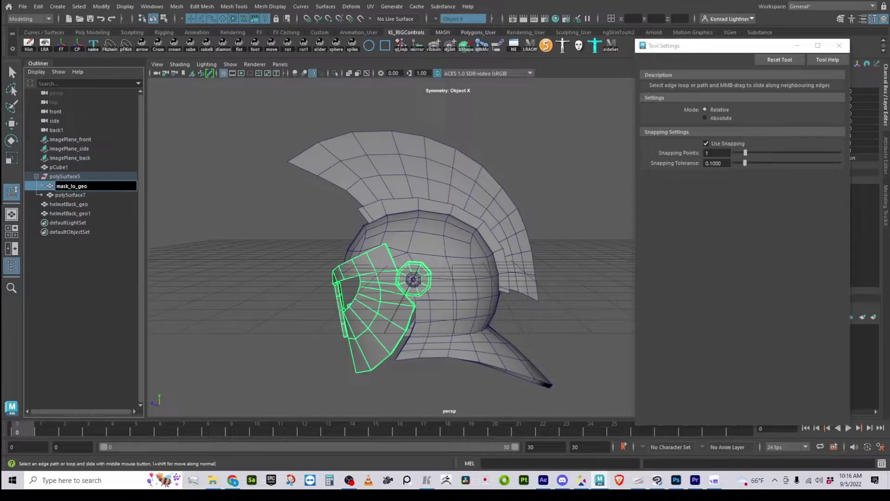
key("Return")
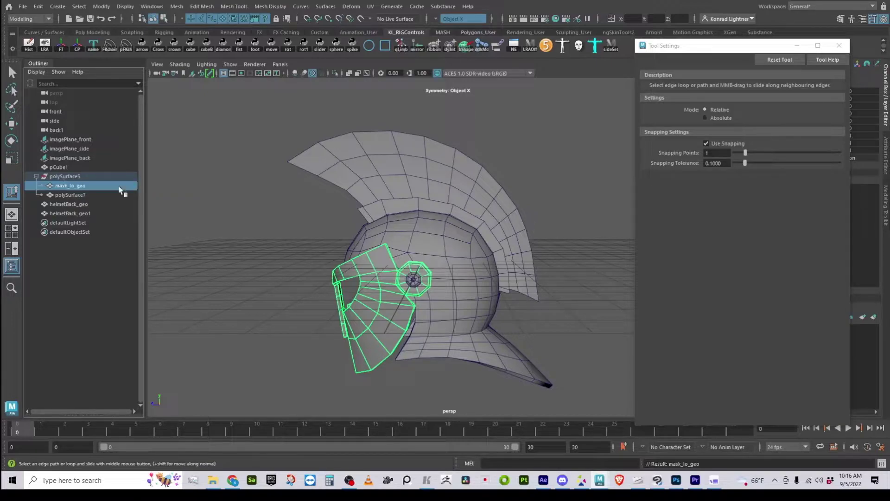
- Rename the helmet's back shell mesh as back_lo_geo
left_click(493, 300)
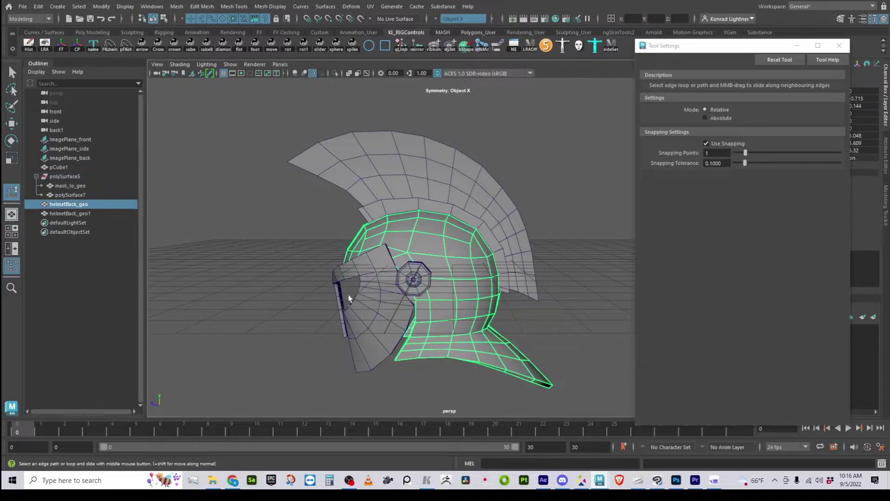
double_click(74, 204)
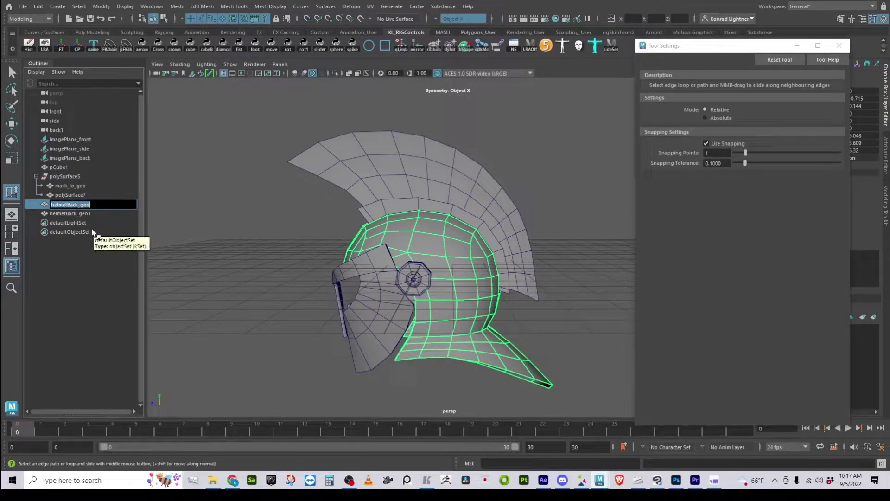
left_click(72, 211)
left_click(70, 204)
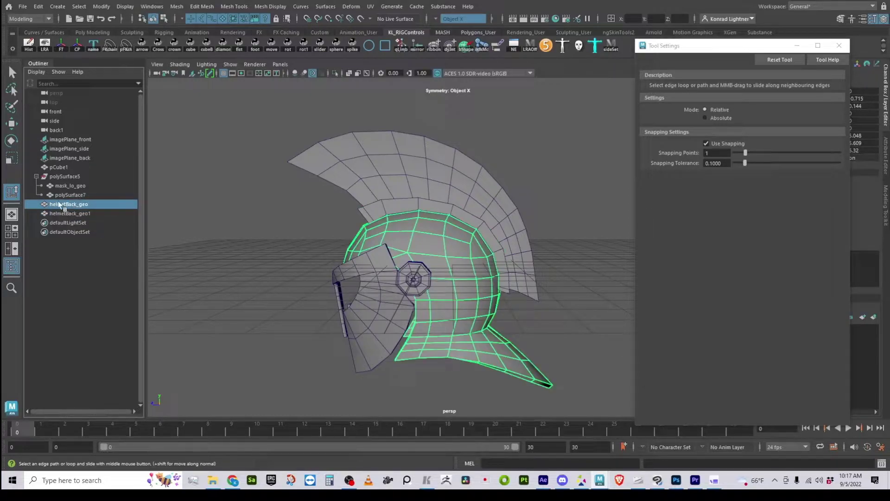
double_click(70, 206)
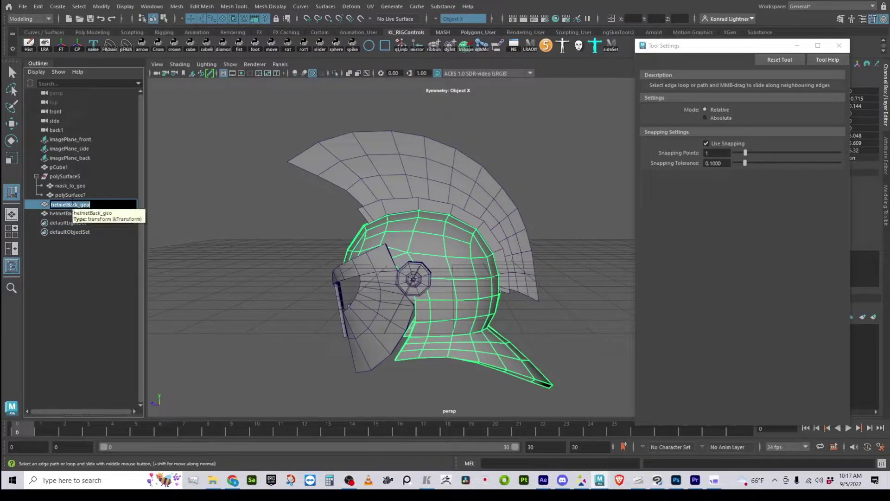
type("back_lo_geo")
key("Return")
- Rename the strip mesh beneath the crest as mohawkBase_lo_geo
left_click(86, 214)
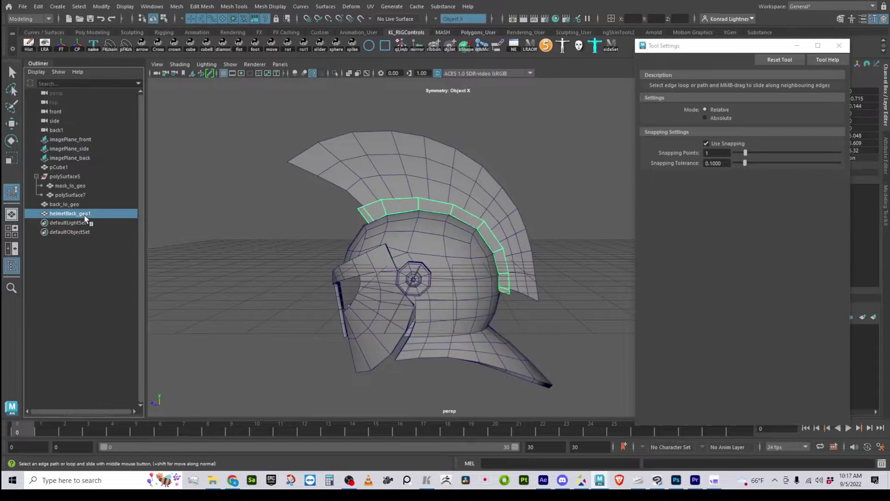
double_click(85, 214)
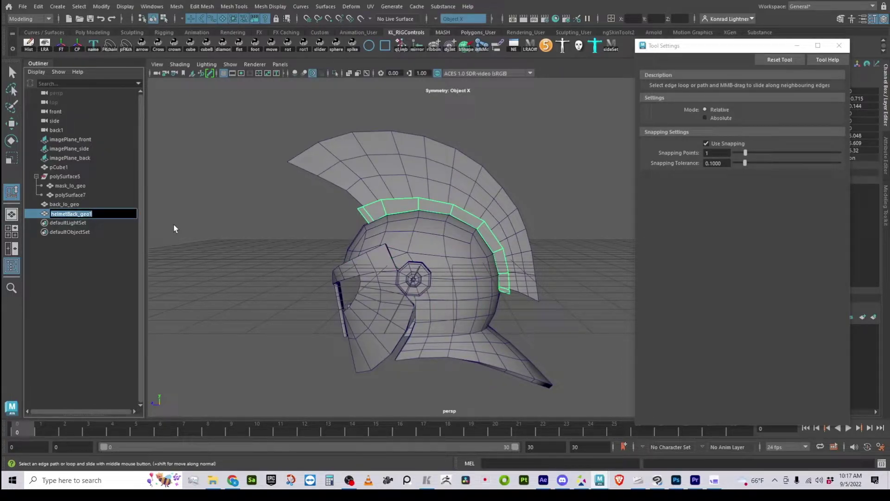
type("mohawkBase_lo_geo")
key("Return")
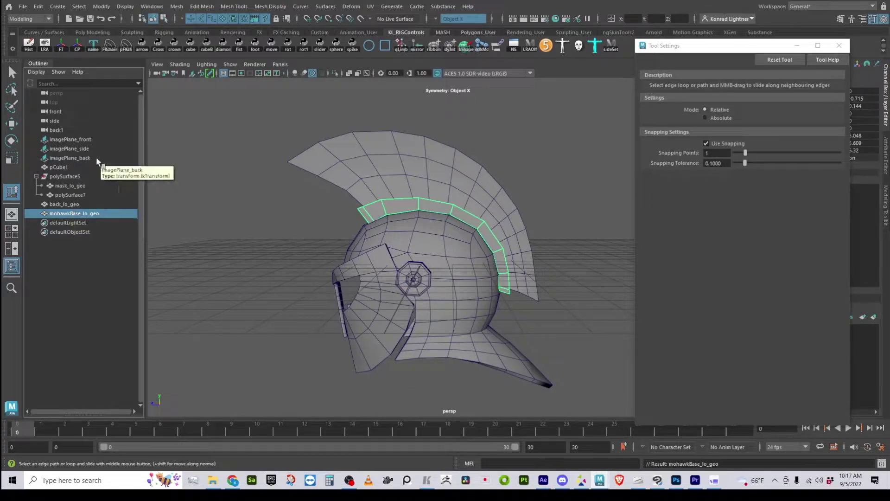
- Rename the round hinge mesh on the helmet's side as hinge_lo_geo
left_click(74, 198)
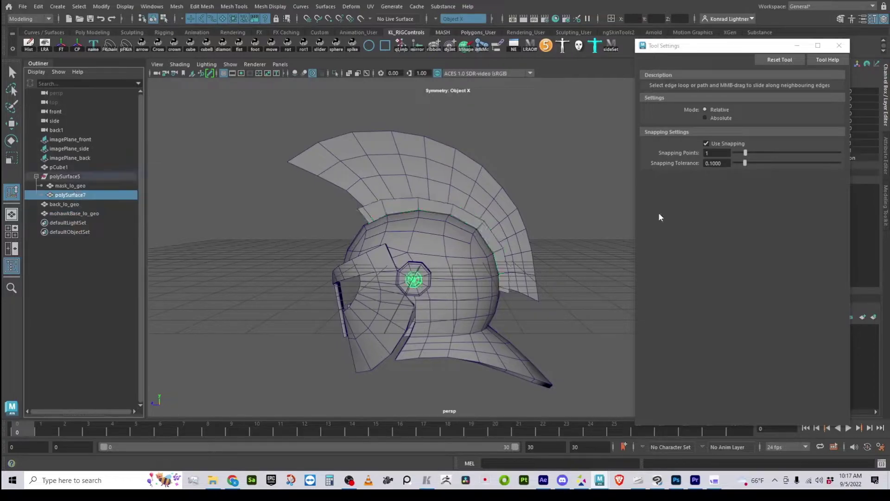
double_click(79, 195)
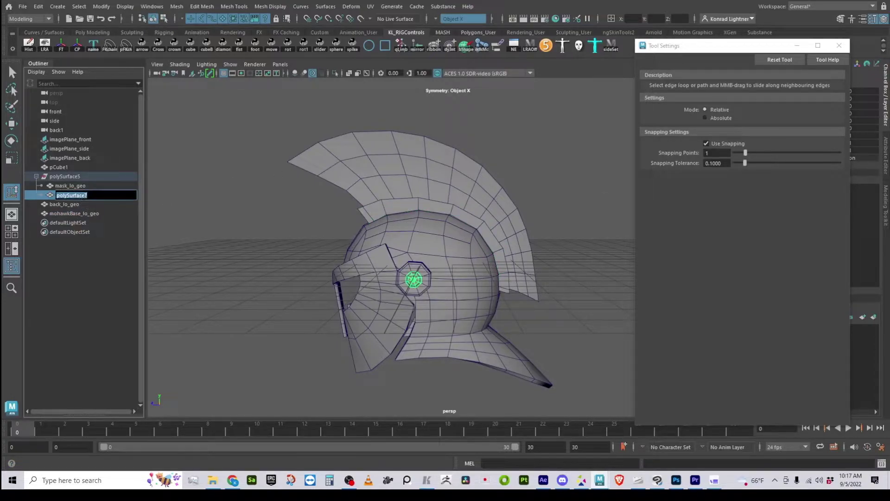
type("hinge")
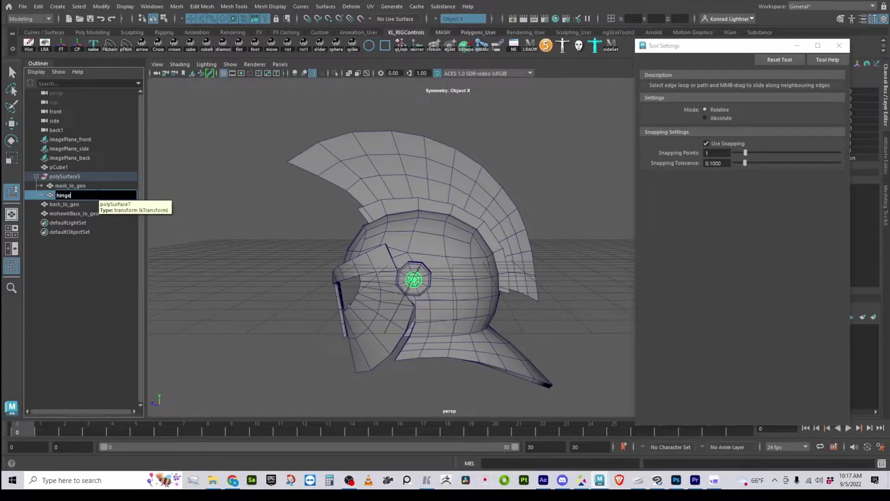
type("_lo_geo")
key("Return")
- Rename the crest mesh as mohawk_lo_geo
left_click(64, 167)
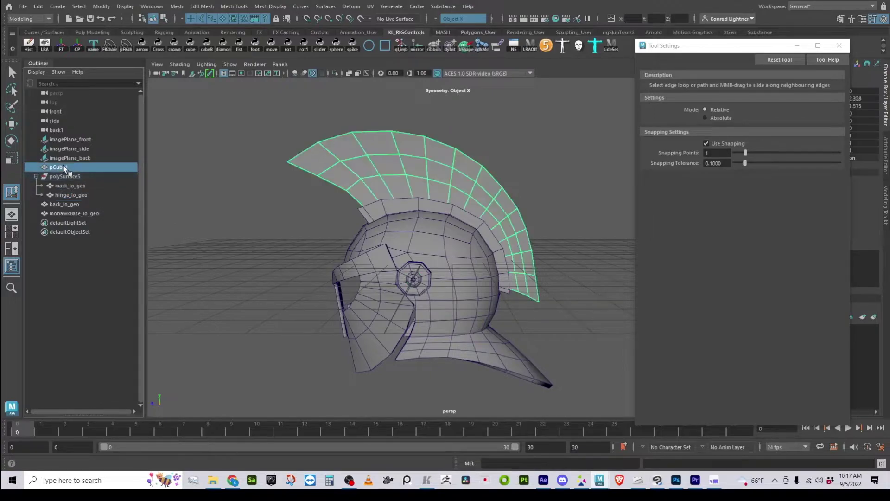
double_click(63, 166)
type("mo")
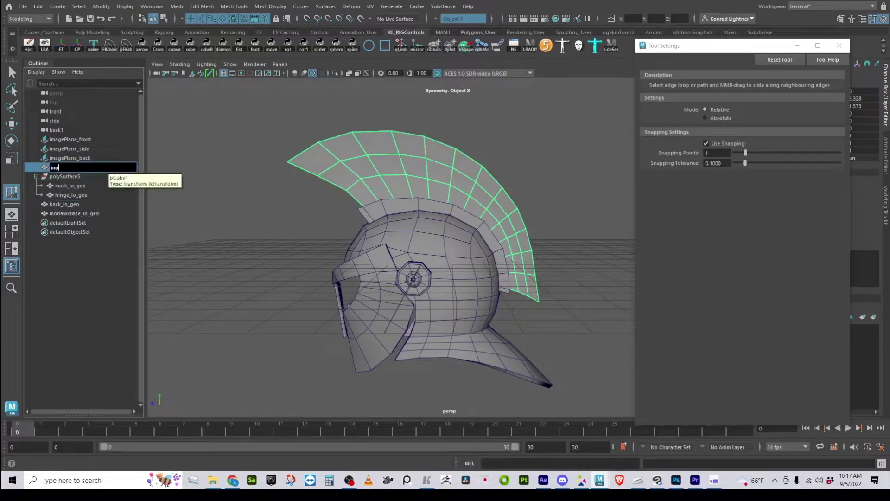
type("hawk_lo_geo")
key("Return")
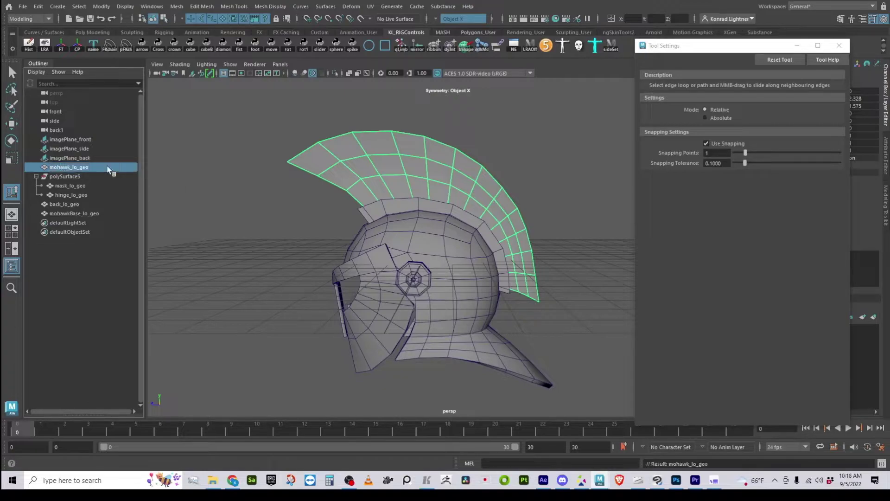
- Group all five helmet meshes together and name the group helmet_lo_grp
left_click_drag(245, 130, 596, 412)
left_click_drag(422, 341, 368, 357, "alt")
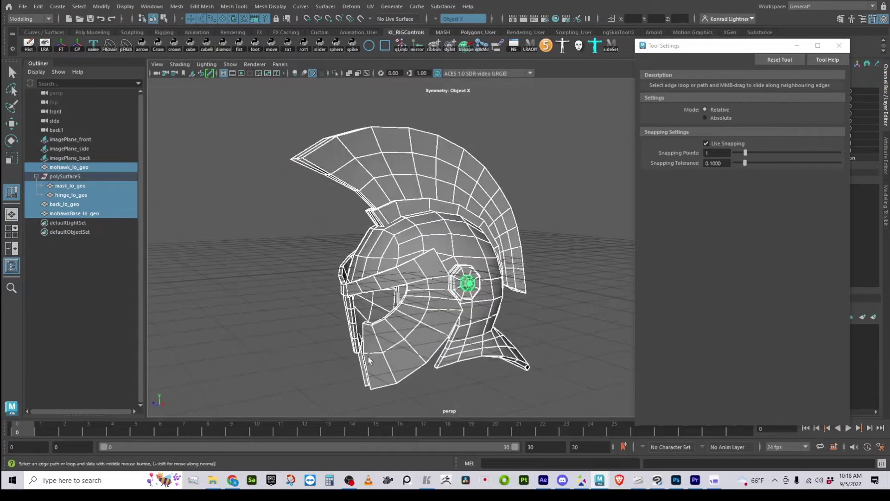
key("ctrl+g")
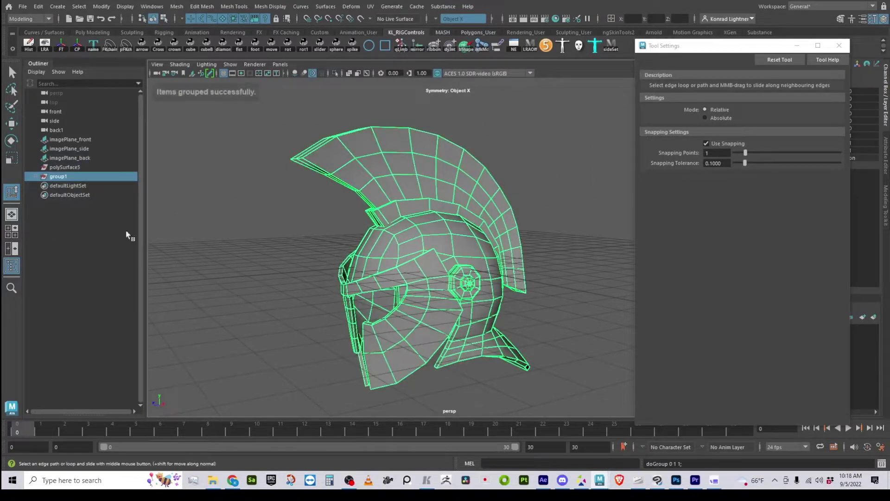
left_click(35, 176)
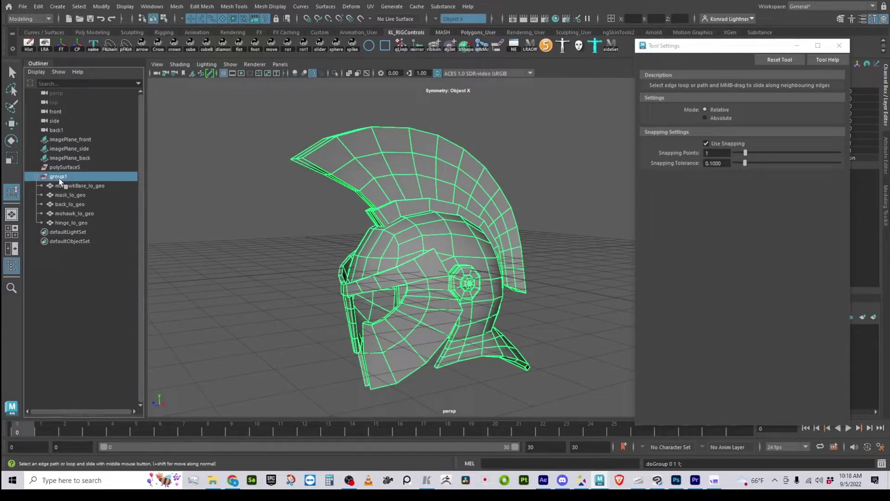
double_click(59, 177)
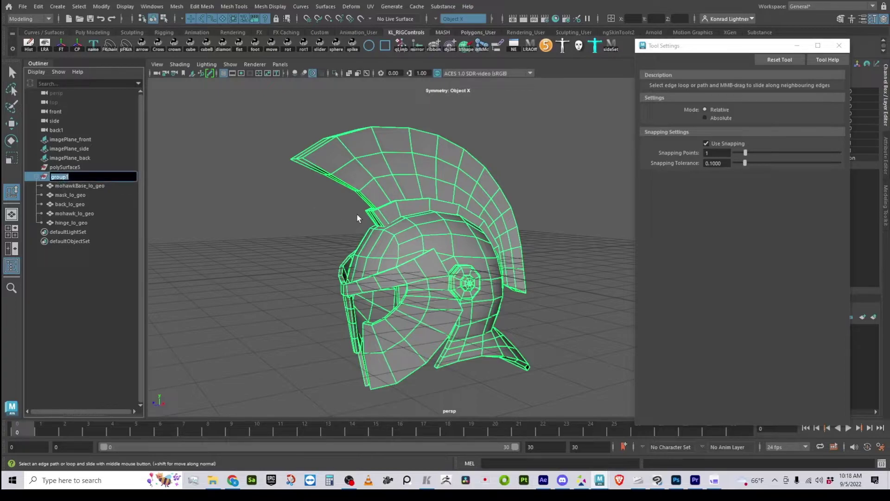
type("helmet_lo_grp")
key("Return")
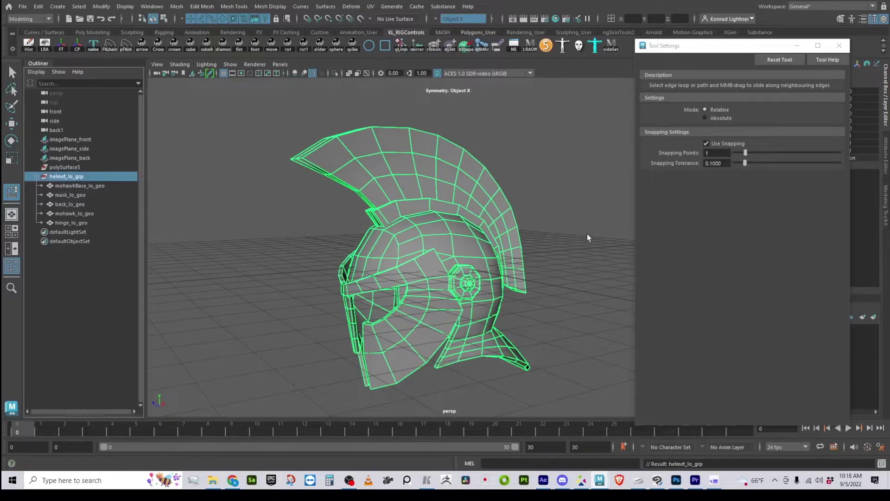
- Delete the leftover empty polySurface5 group from the scene
left_click_drag(579, 276, 185, 235, "alt")
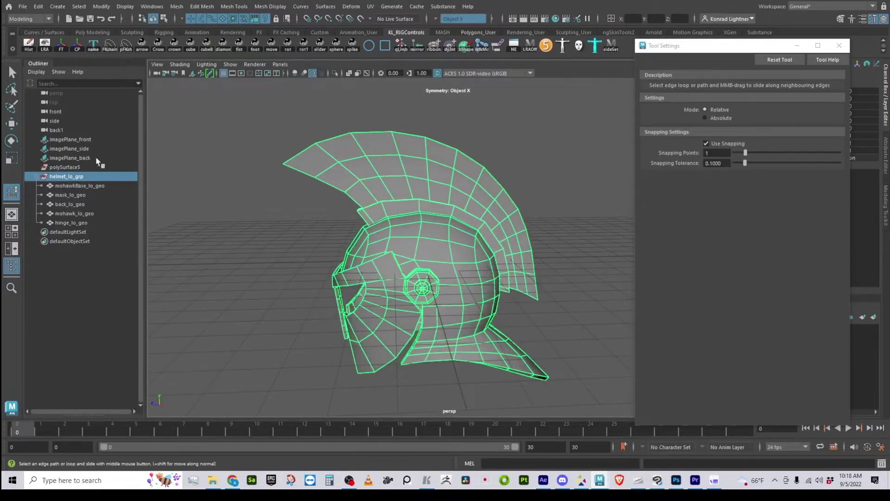
left_click(75, 167)
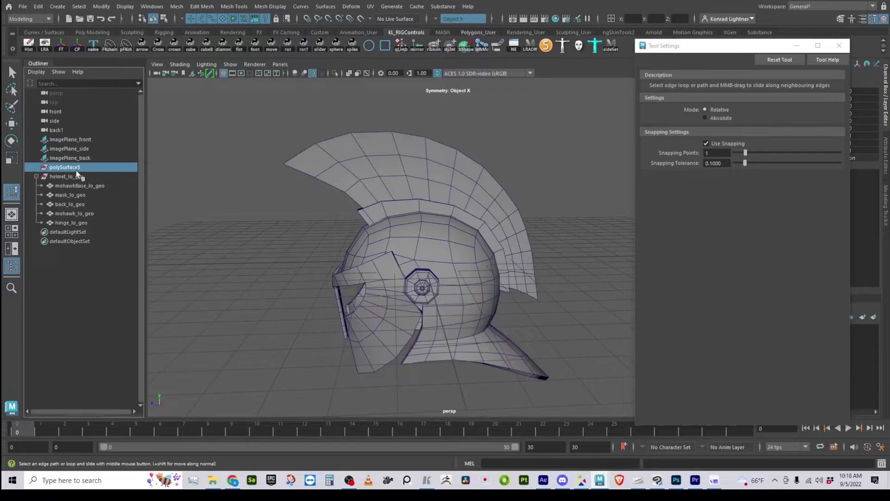
left_click_drag(57, 171, 237, 177)
left_click_drag(226, 213, 176, 194, "alt")
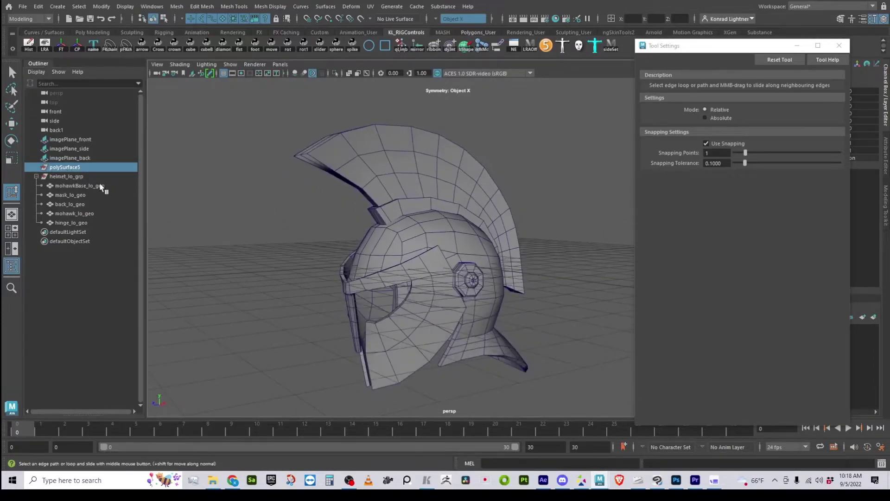
left_click_drag(100, 198, 141, 206)
key("Delete")
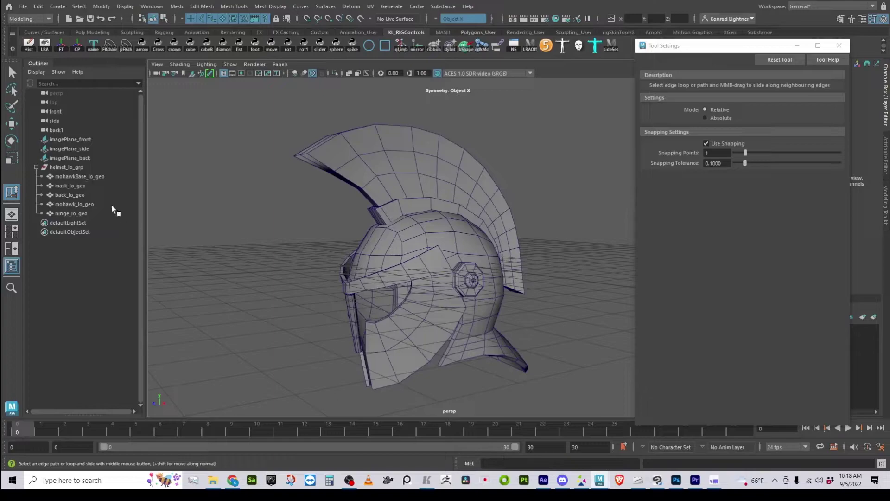
- Close the tool settings window and center the pivots of all five helmet meshes
left_click(69, 167)
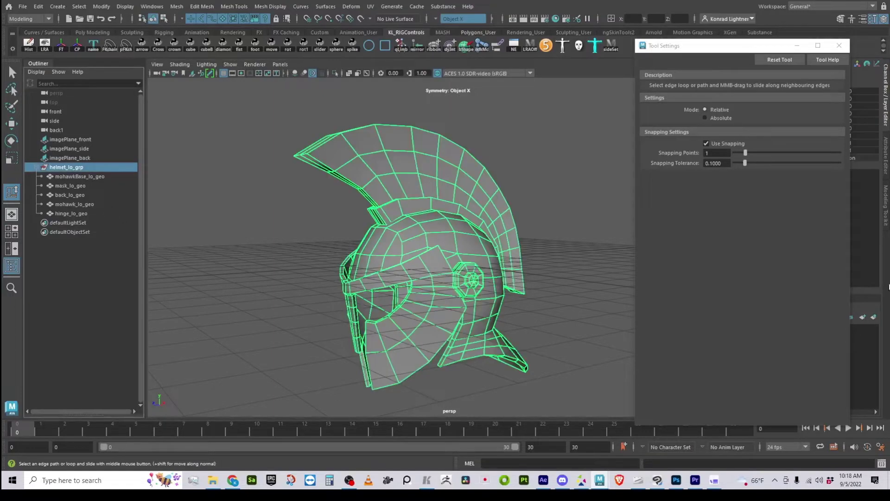
left_click(839, 45)
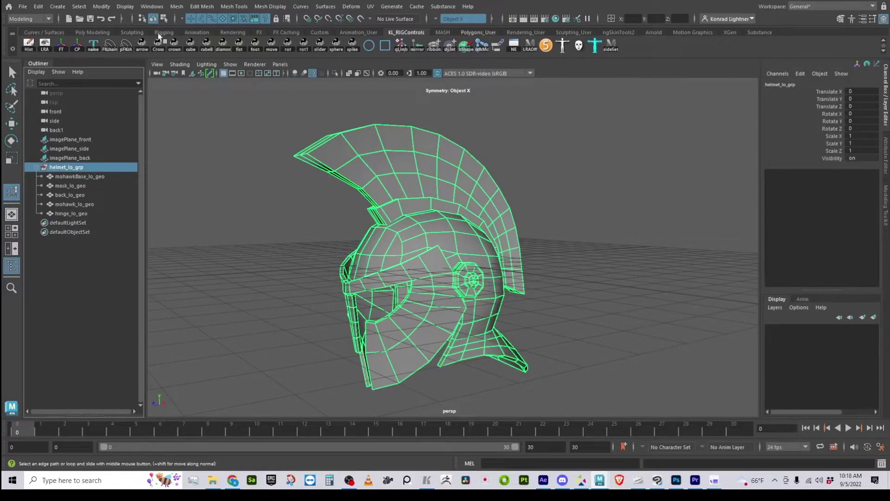
left_click(270, 289)
left_click_drag(289, 121, 625, 375)
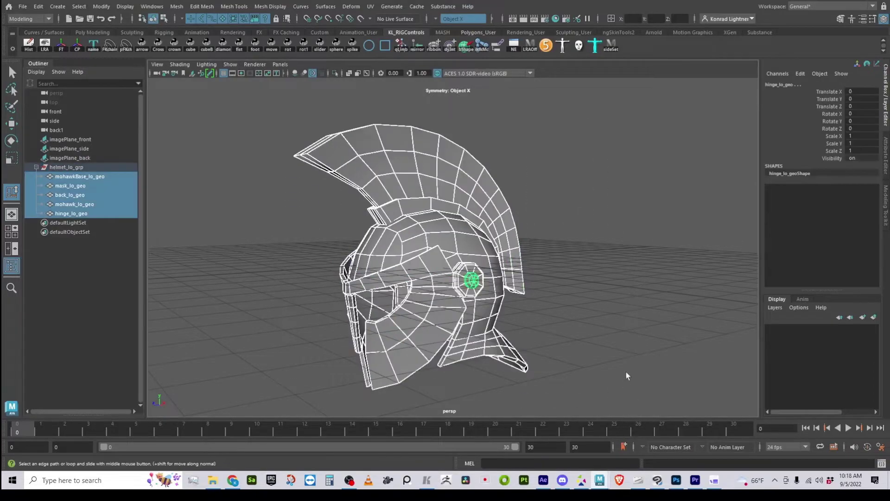
left_click(103, 7)
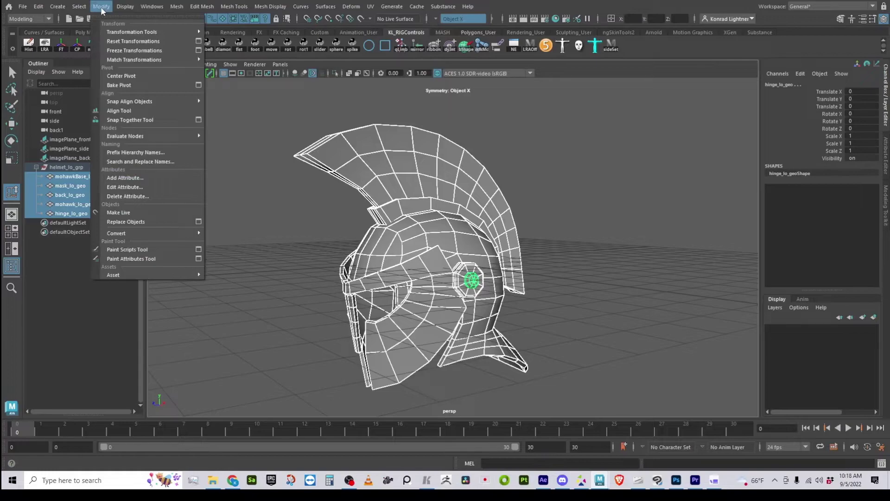
left_click(121, 75)
left_click(572, 235)
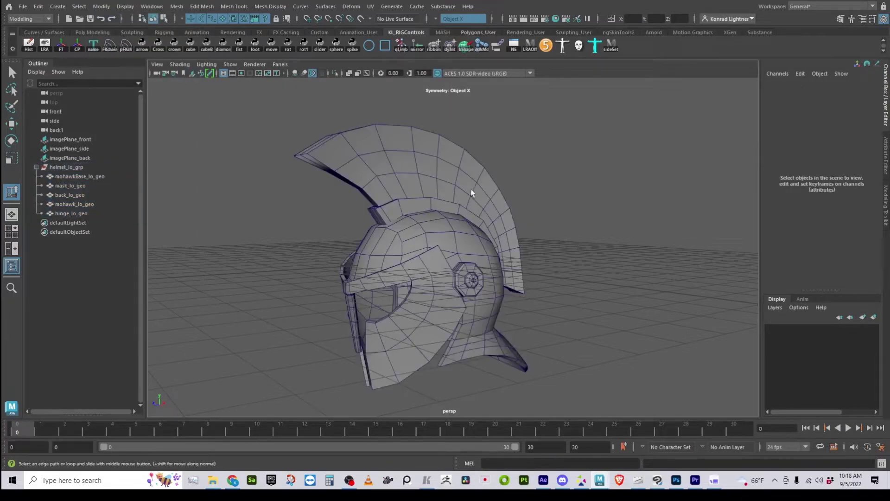
- Show the crest mesh's pivot with the Move tool and center it on that mesh alone
left_click(473, 194)
key("w")
left_click_drag(473, 194, 551, 257, "alt")
left_click_drag(474, 247, 464, 222, "alt")
left_click(102, 7)
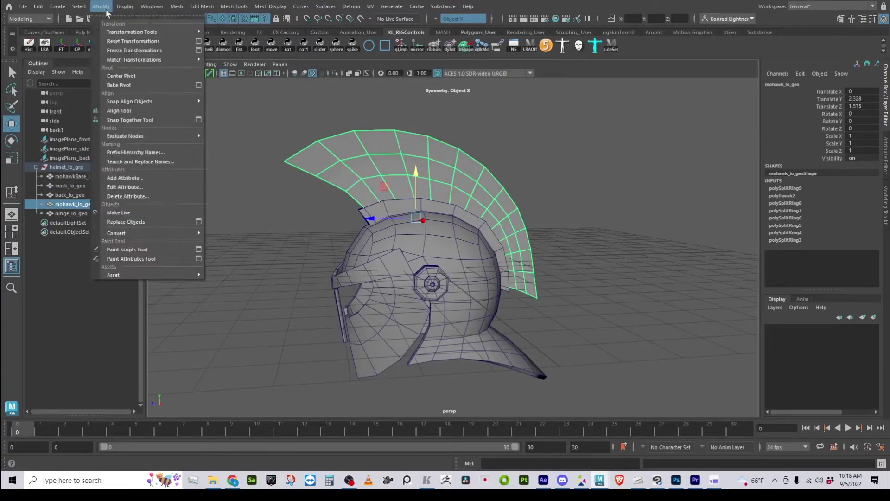
left_click(128, 76)
- Check the pivot positions of the strip beneath the crest, the back shell and the mask
left_click(483, 224)
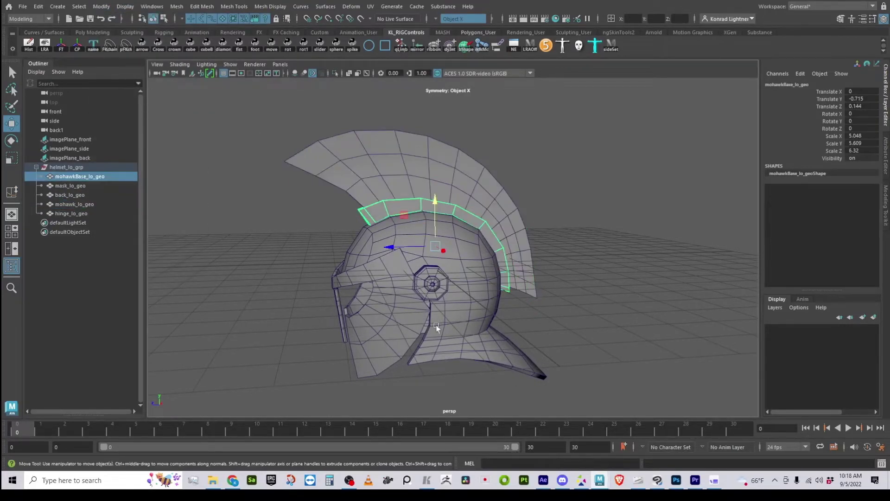
left_click(485, 270)
left_click(398, 307)
- Try moving the mask mesh's pivot far out to the helmet's side and undo the move
left_click_drag(393, 342, 526, 366, "alt")
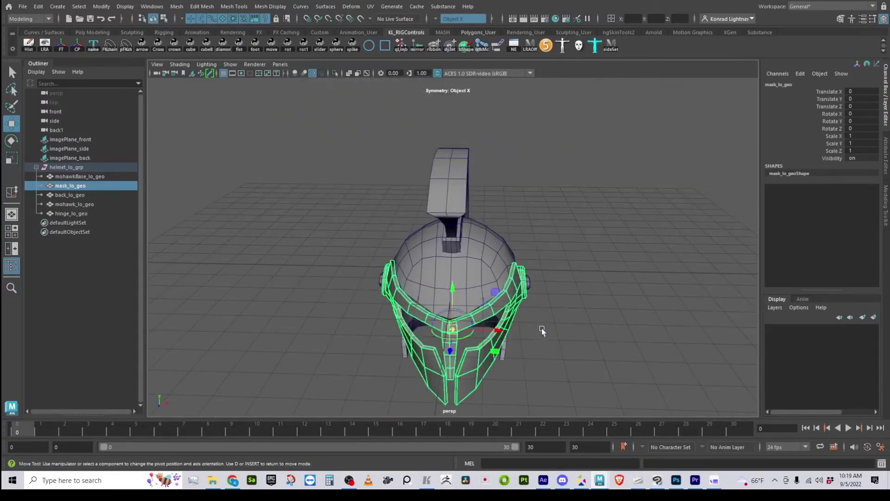
middle_click_drag(546, 329, 693, 335)
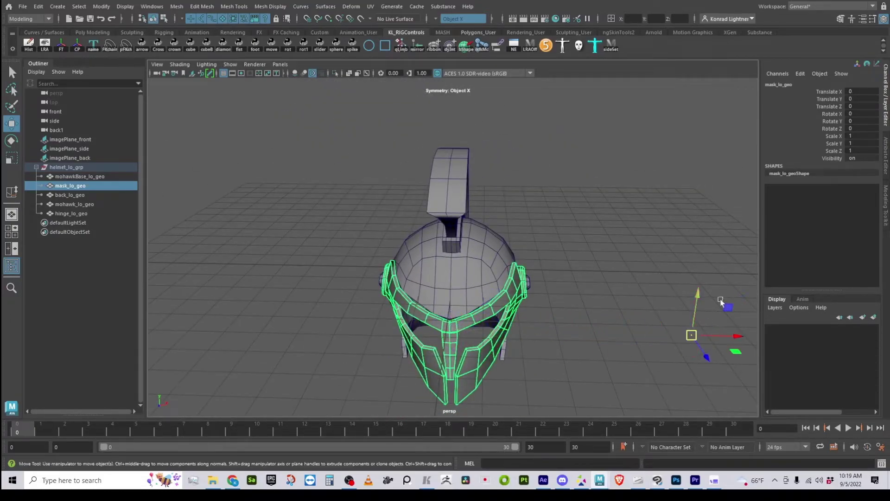
key("ctrl+z")
- Freeze the transformations of all five helmet meshes
left_click_drag(541, 295, 713, 416, "alt")
left_click(102, 7)
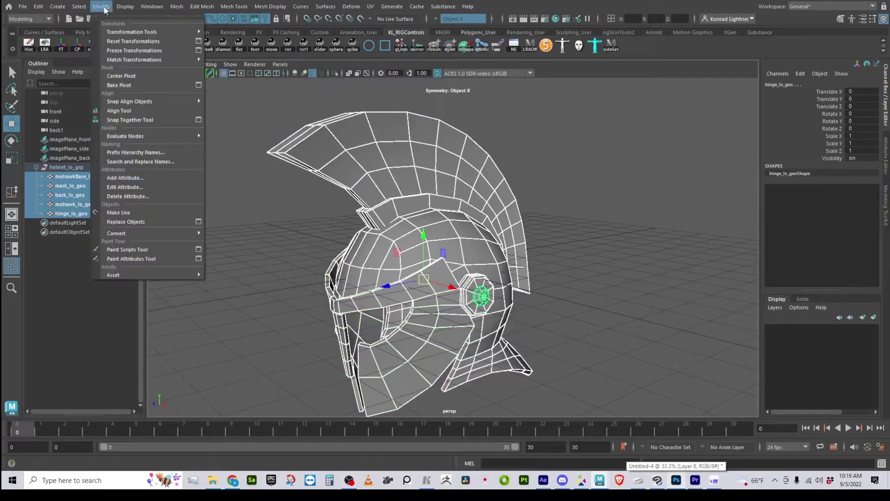
left_click(149, 50)
- Scale the crest mesh up uniformly to about 2.083
left_click(496, 190)
key("e")
key("r")
left_click_drag(423, 216, 698, 245)
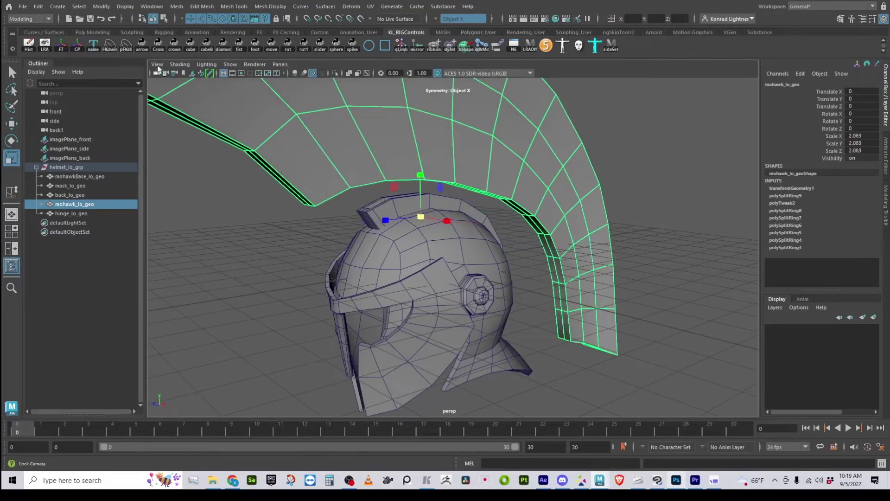
- Freeze the enlarged crest's transformations, and undo both the freeze and the scaling
left_click(125, 7)
mouse_move(112, 16)
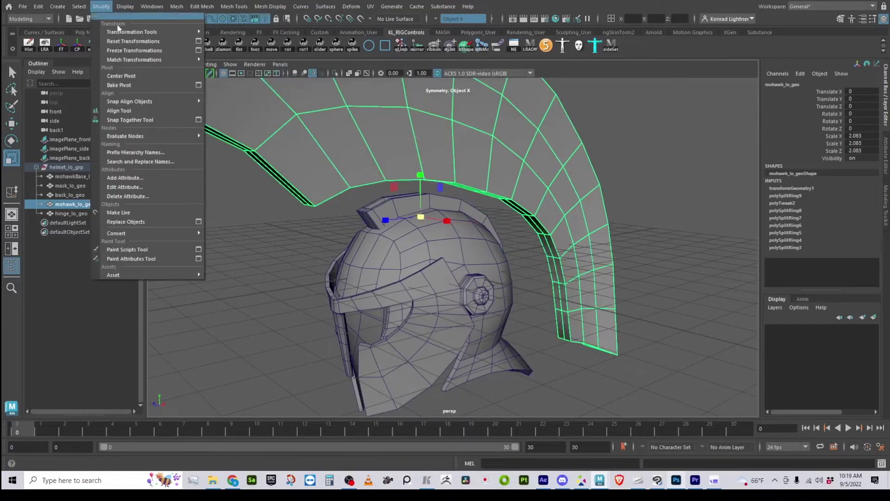
left_click(134, 50)
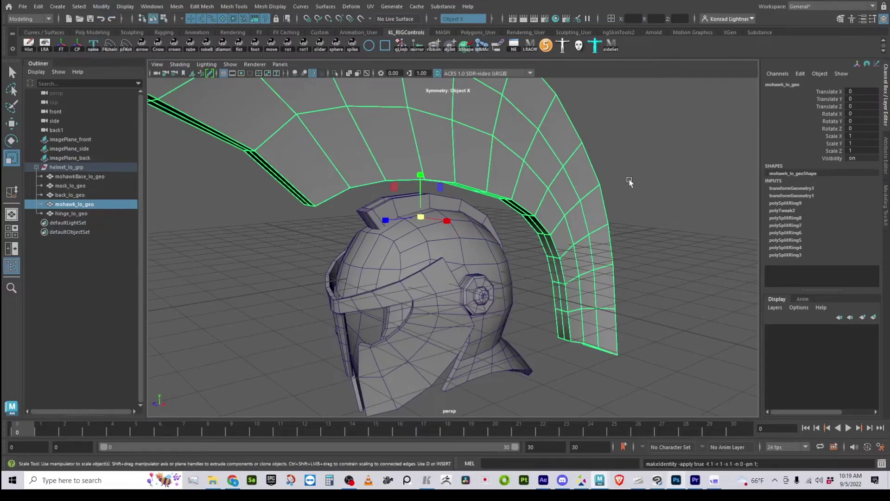
scroll(541, 214, "down", 2)
scroll(541, 214, "down", 1)
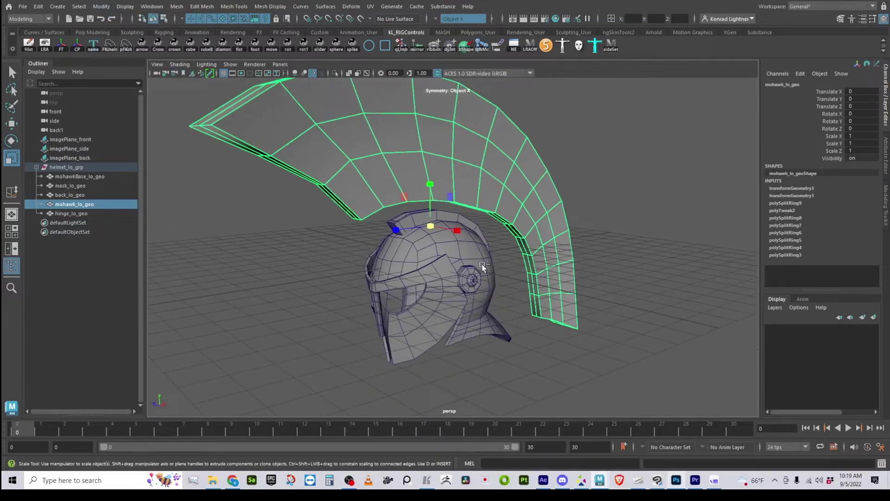
key("ctrl+z")
key("ctrl+z")
- Select all the helmet meshes again, freeze their transformations and clear the selection
left_click(509, 210)
left_click_drag(339, 124, 579, 371)
left_click(101, 6)
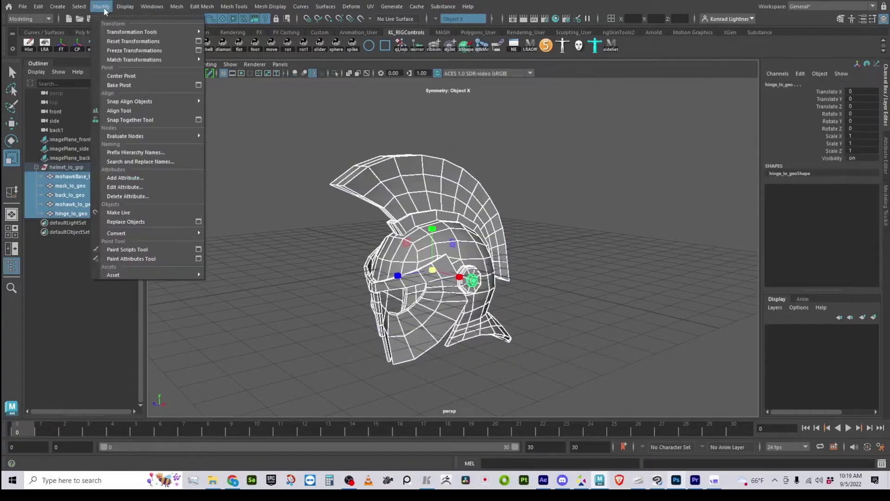
left_click(137, 50)
left_click(642, 219)
left_click_drag(641, 218, 522, 224, "alt")
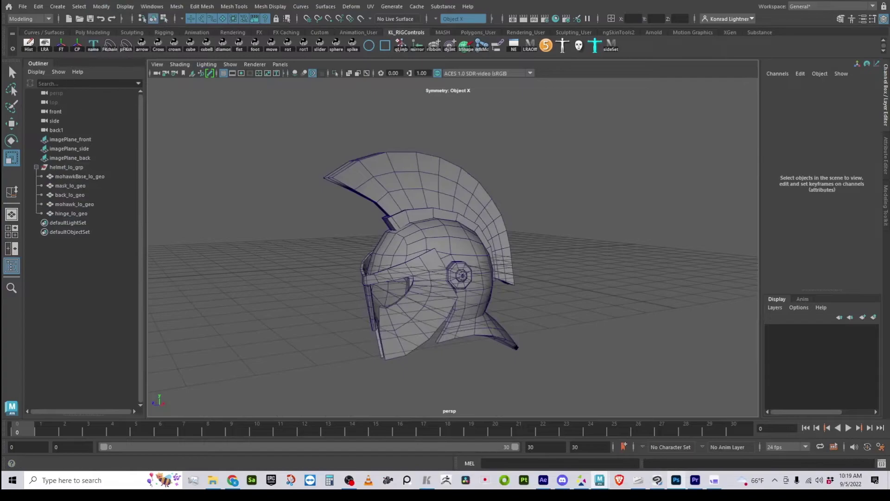
- Delete the construction history of all objects in the scene
left_click(38, 6)
mouse_move(100, 129)
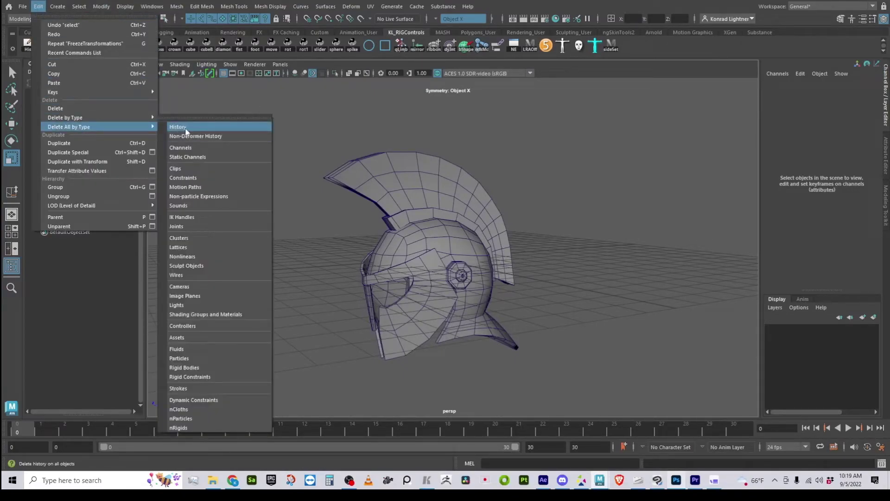
left_click(185, 127)
- Save the scene with the cleaned-up helmet
left_click_drag(597, 253, 532, 254, "alt")
scroll(533, 255, "up", 3)
key("q")
left_click(23, 6)
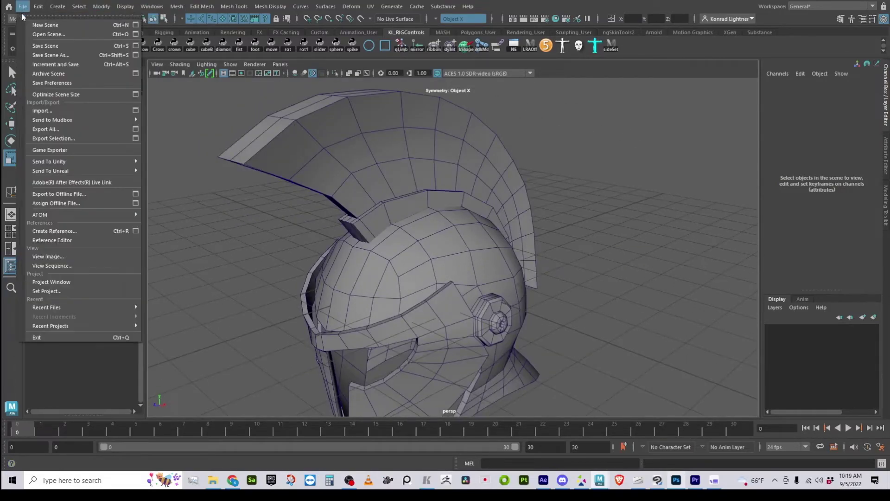
left_click(42, 52)
left_click(425, 240)
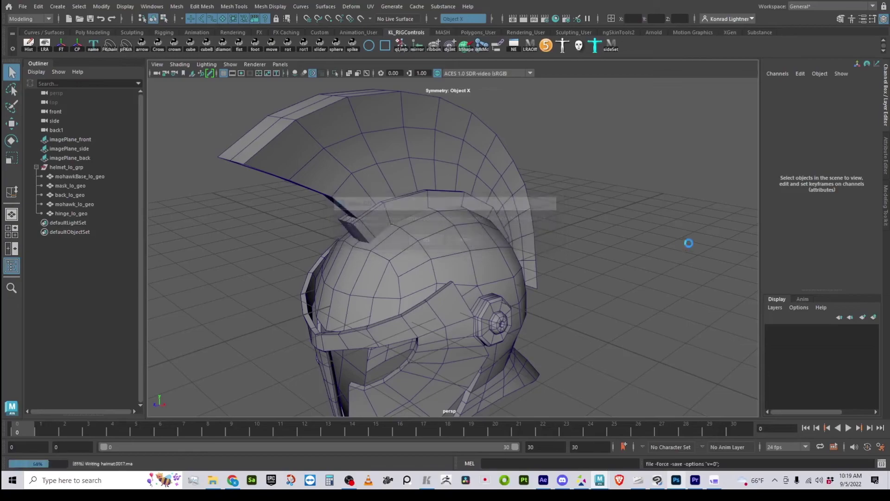
key("r")
left_click_drag(586, 246, 540, 143, "alt")
right_click_drag(540, 143, 569, 242, "alt")
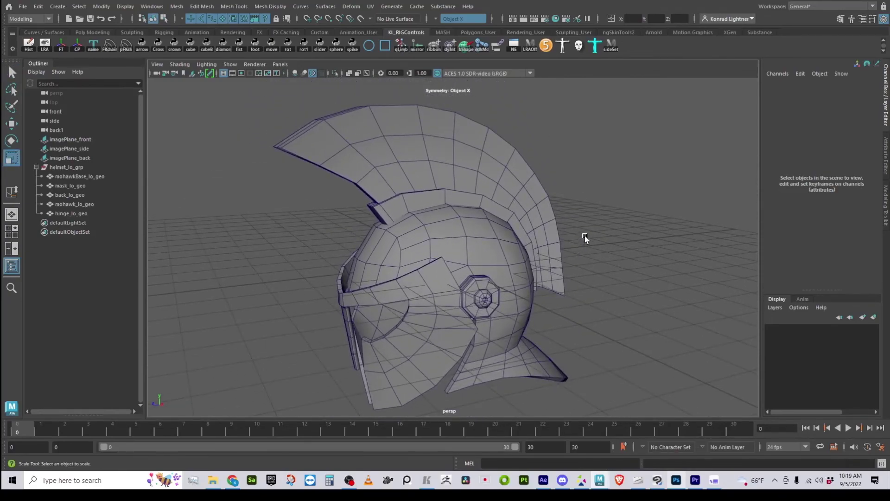